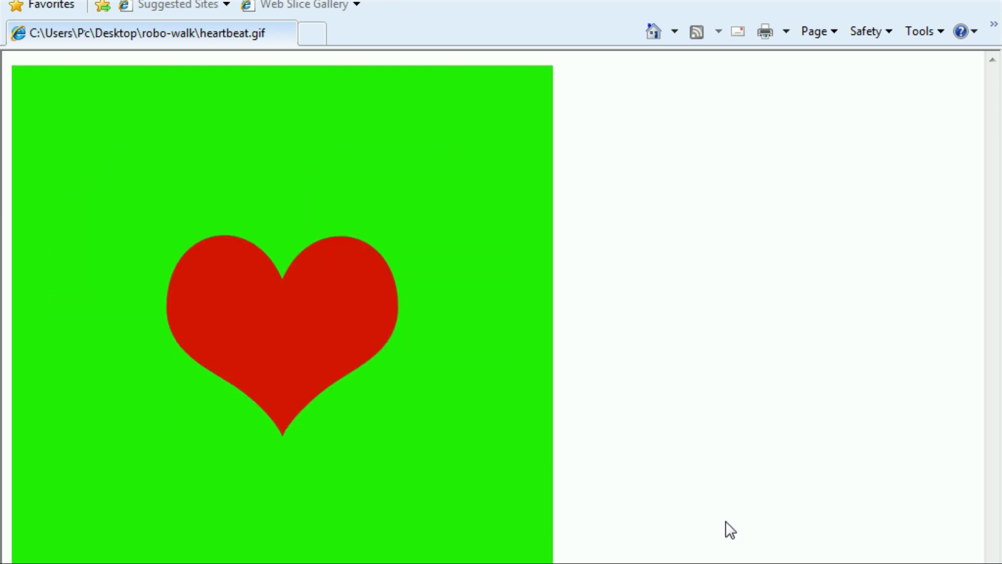
Step: Leave the heartbeat GIF in Internet Explorer and switch to Photoshop with Alt+Tab
key("alt+Tab")
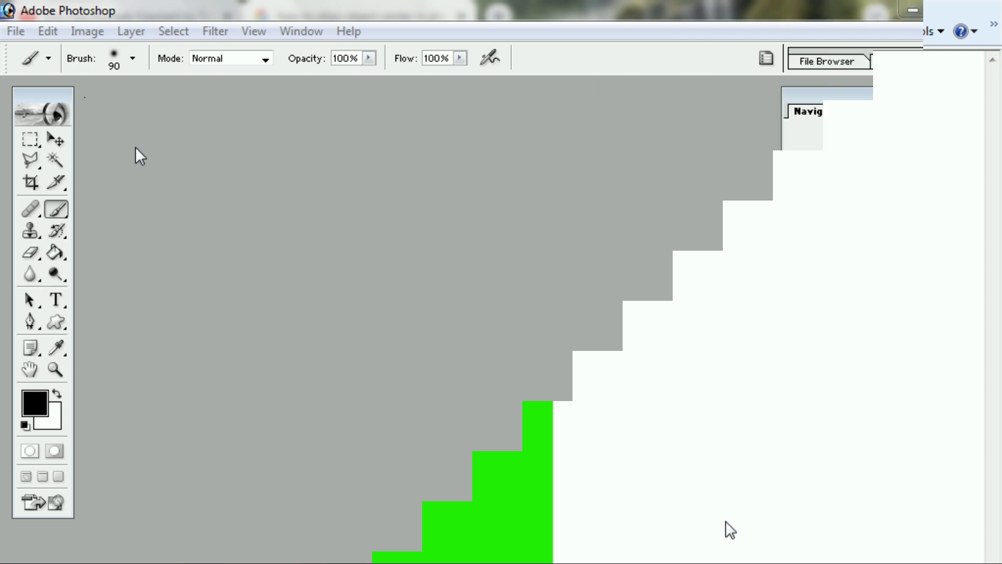
Step: Create a new white RGB document, 5×5 inches at 300 ppi
left_click(9, 34)
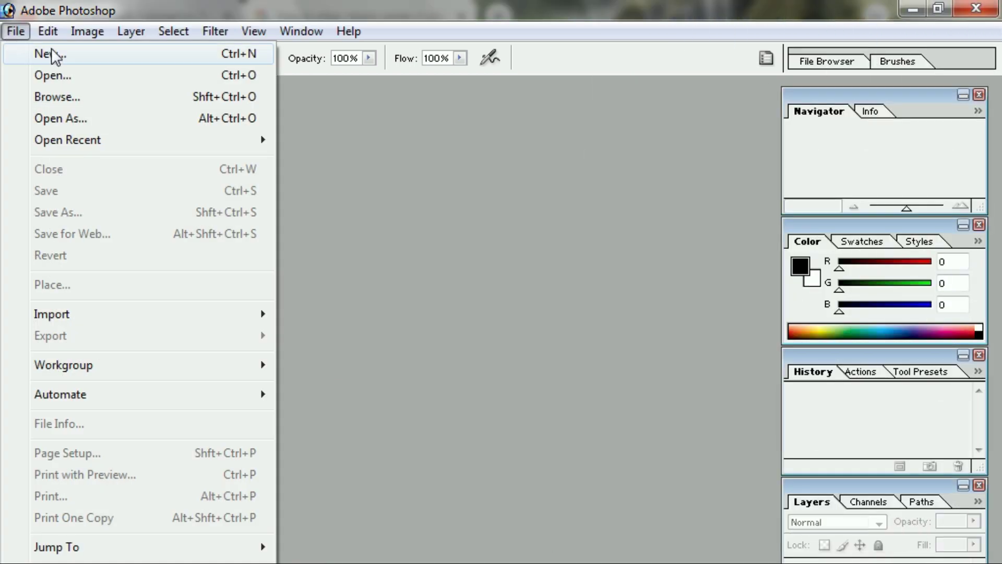
left_click(374, 159)
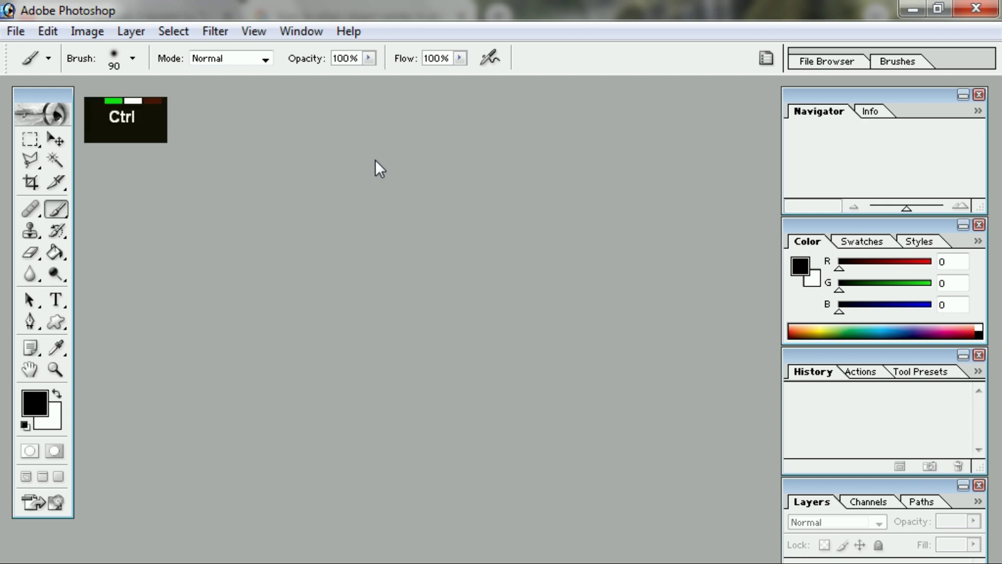
key("ctrl+n")
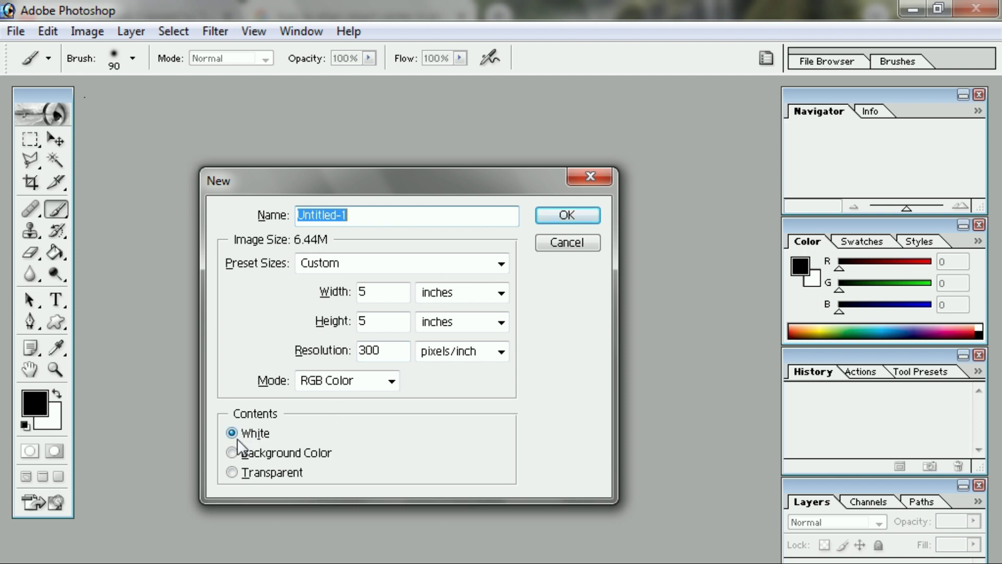
left_click(553, 224)
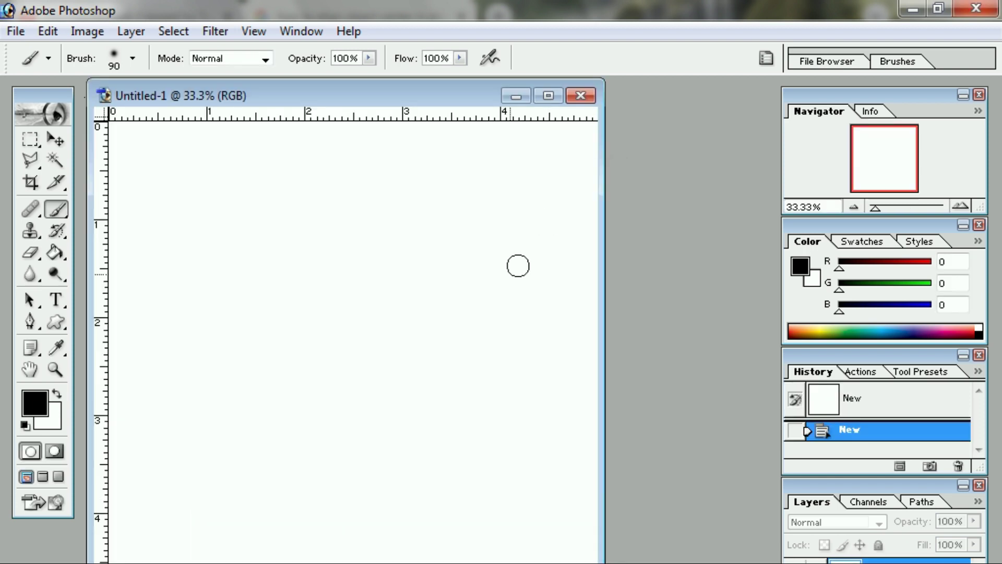
Step: Choose the Custom Shape tool with the heart preset shape
key("v")
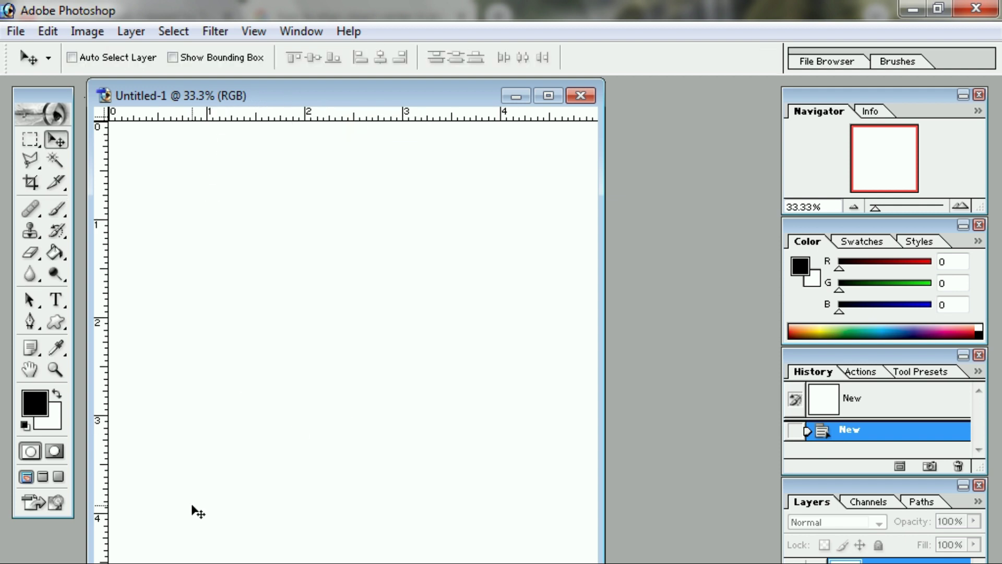
left_click(61, 328)
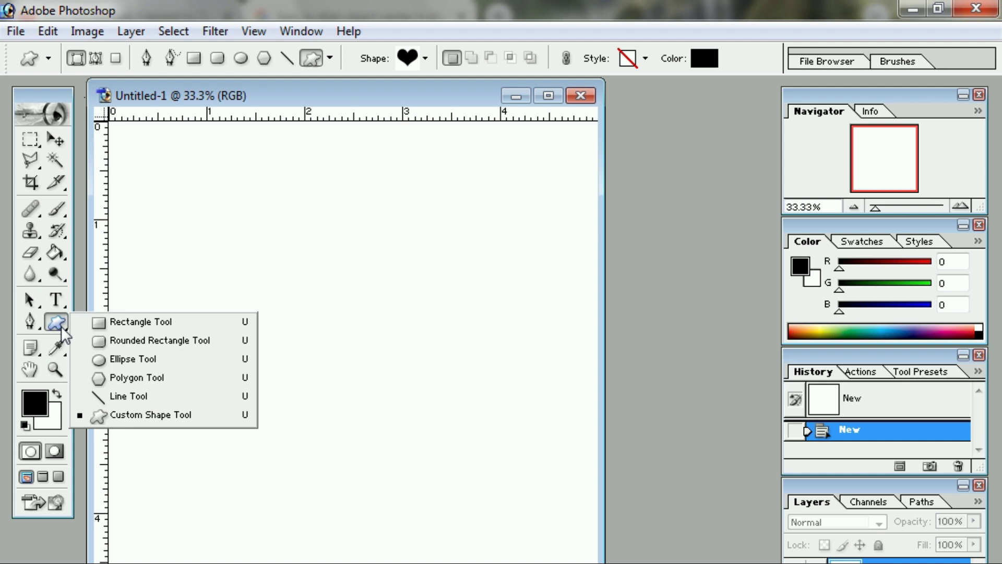
left_click(157, 414)
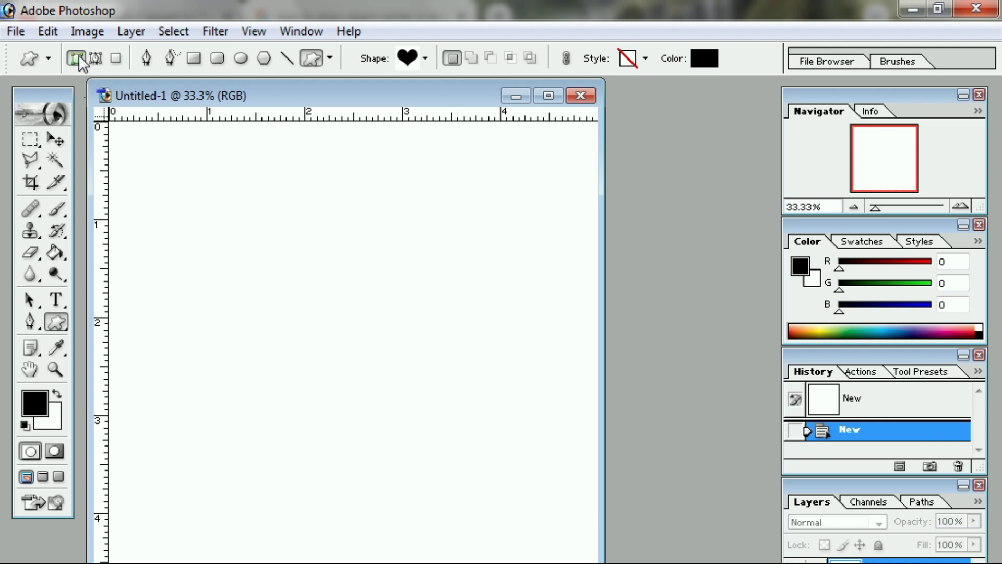
left_click(426, 61)
double_click(426, 60)
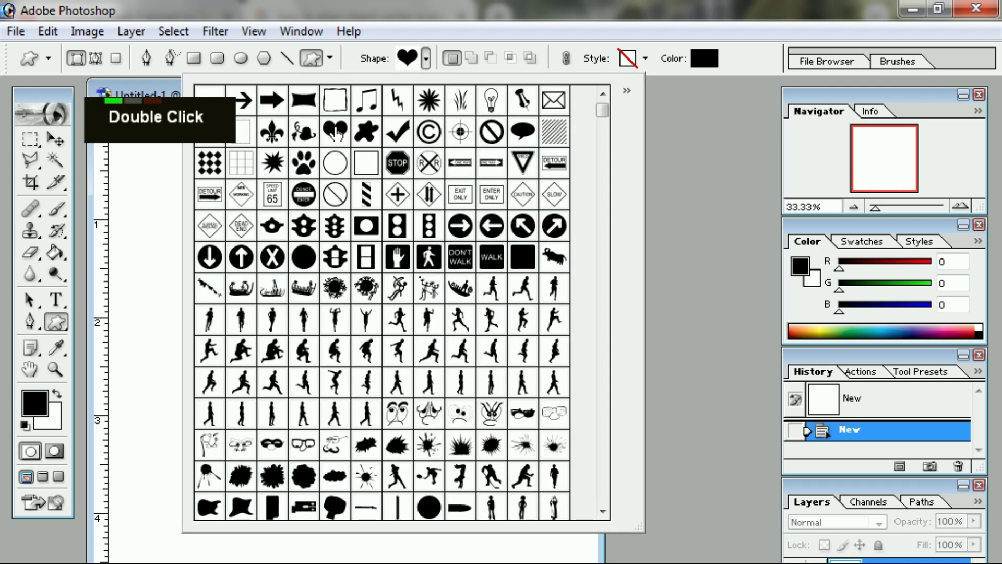
Step: Set the heart shape's fill colour to bright red D61600
left_click(705, 58)
left_click(683, 237)
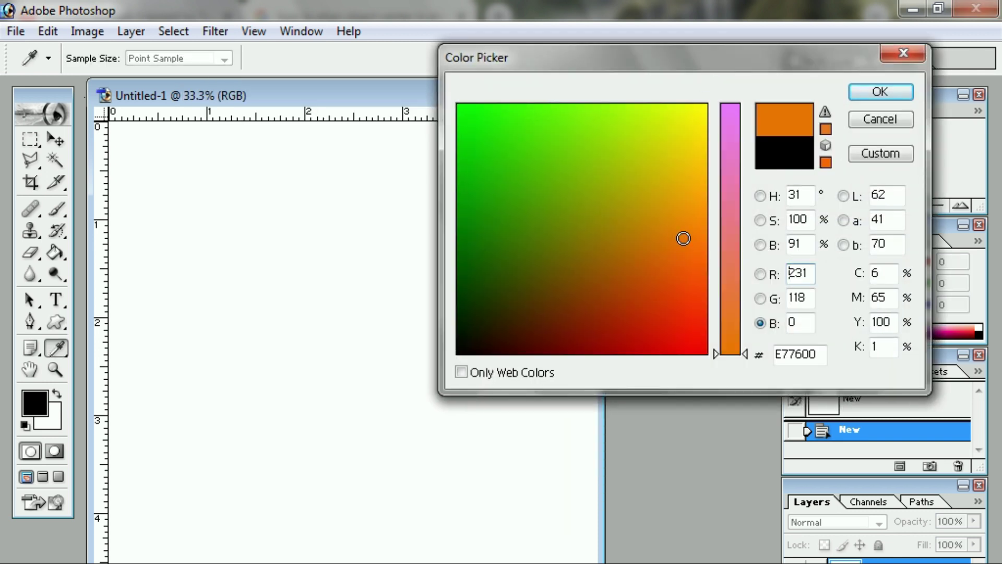
double_click(633, 275)
left_click(626, 318)
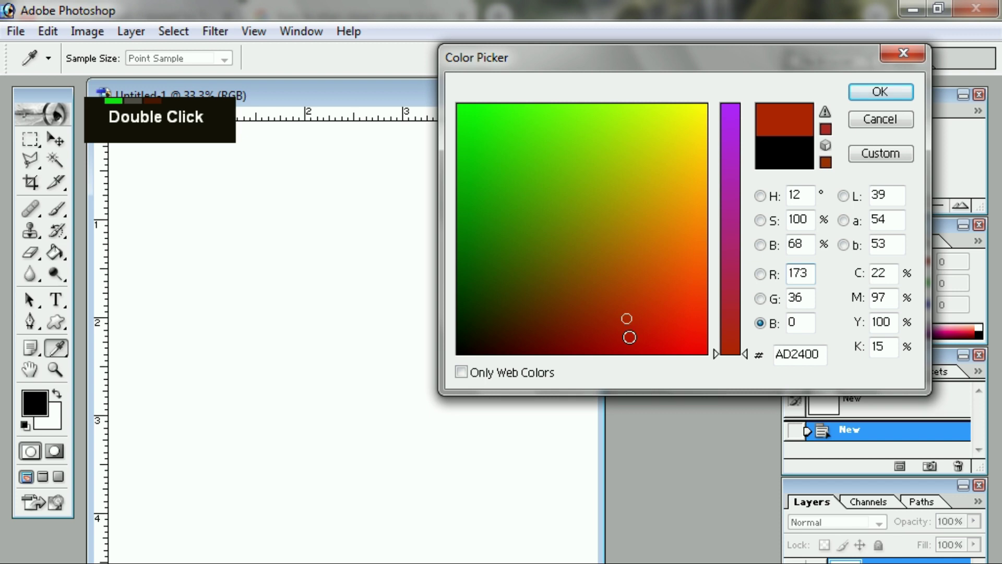
left_click(667, 332)
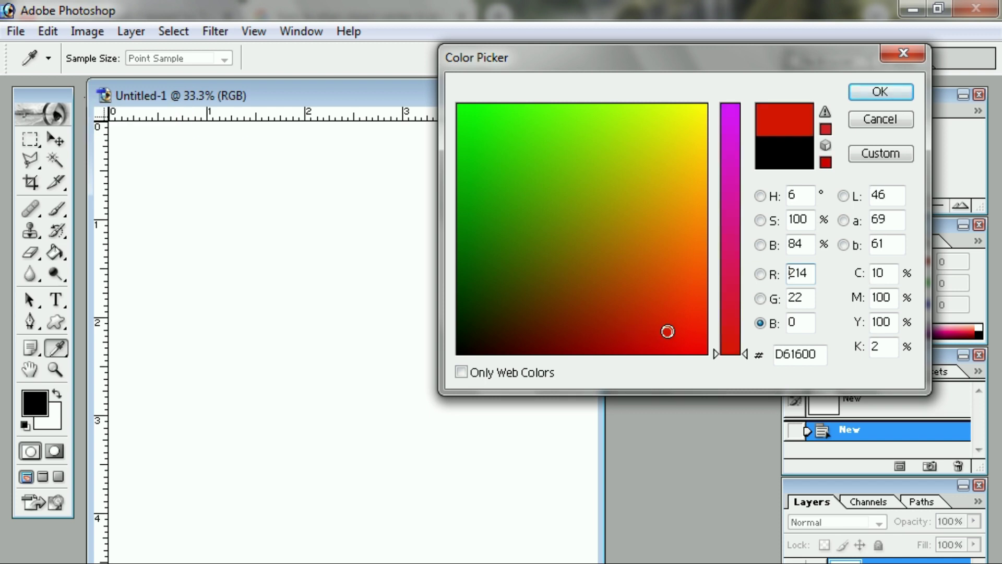
left_click(868, 97)
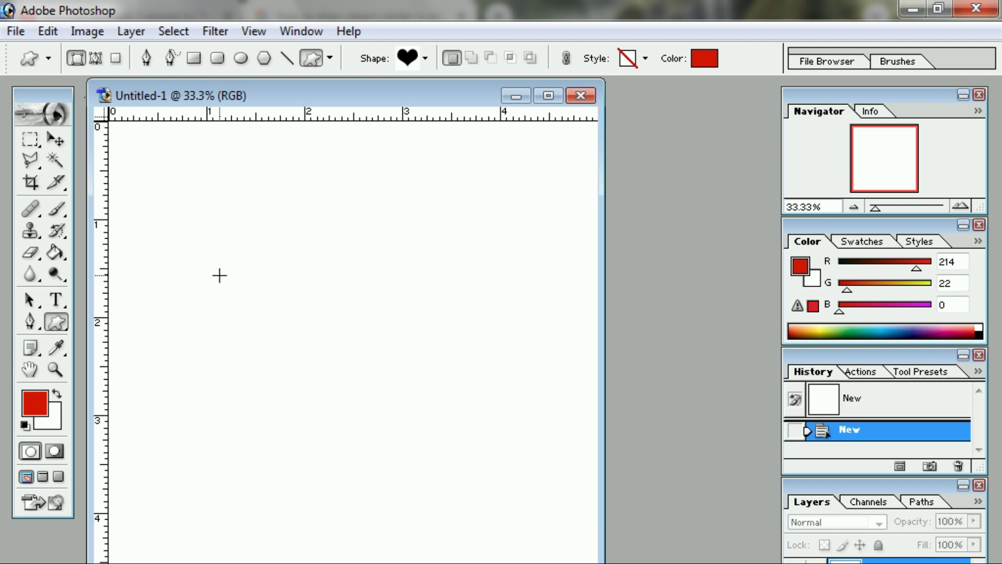
Step: Drag out the red heart shape on the white canvas
left_click_drag(218, 269, 427, 453)
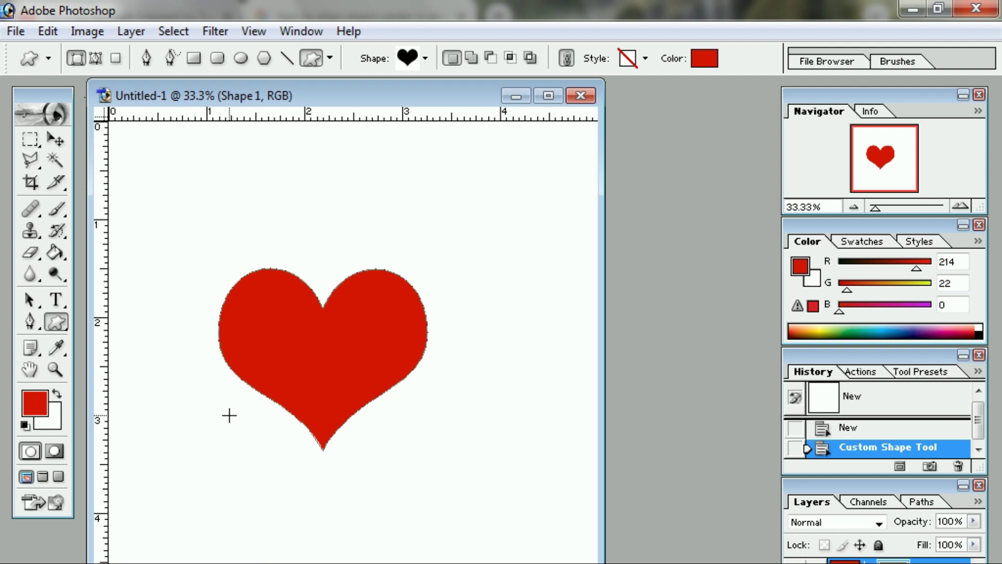
key("v")
left_click_drag(242, 351, 261, 340)
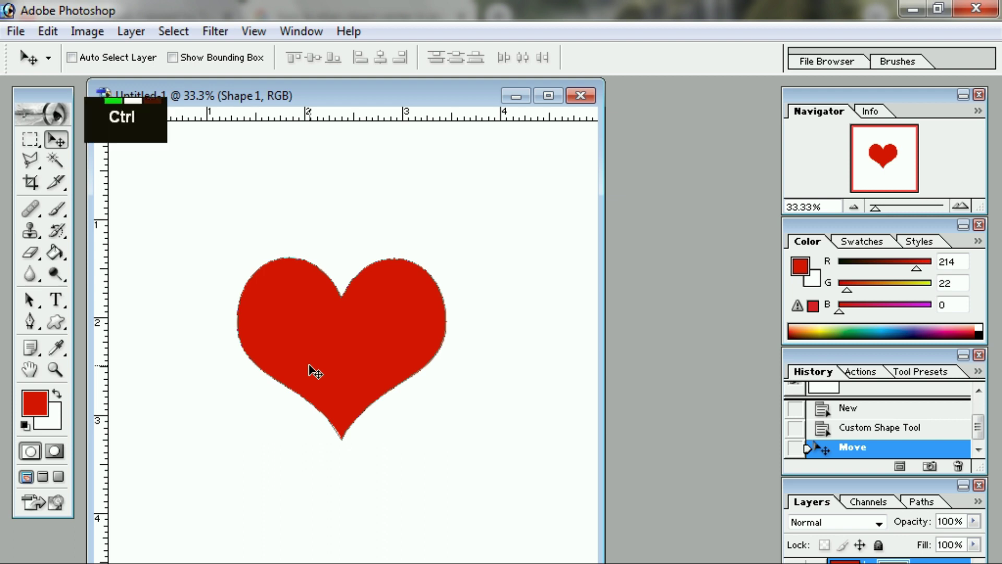
Step: Centre the heart vertically and horizontally on the canvas, deselect, and float the Layers panel
key("ctrl+a")
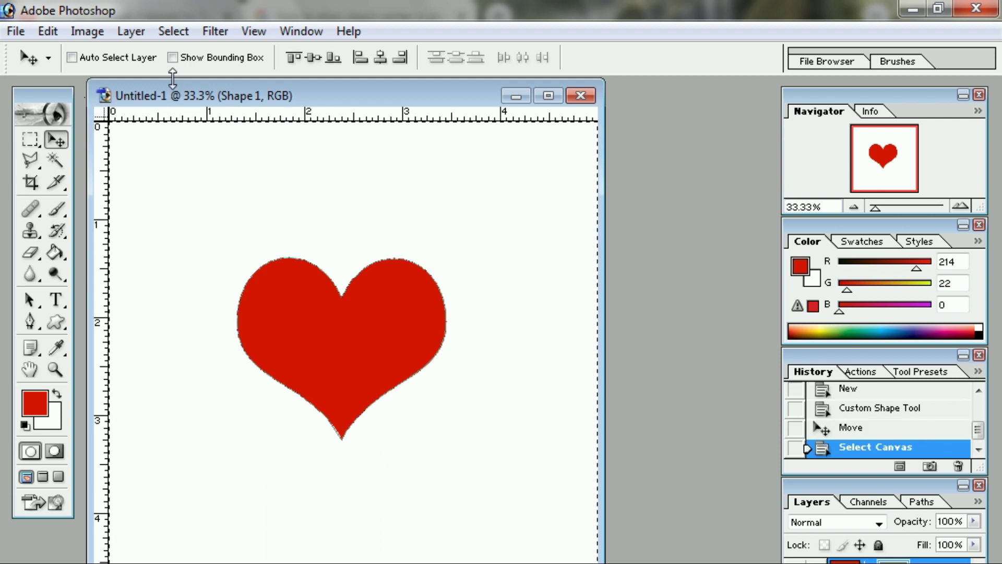
left_click(313, 57)
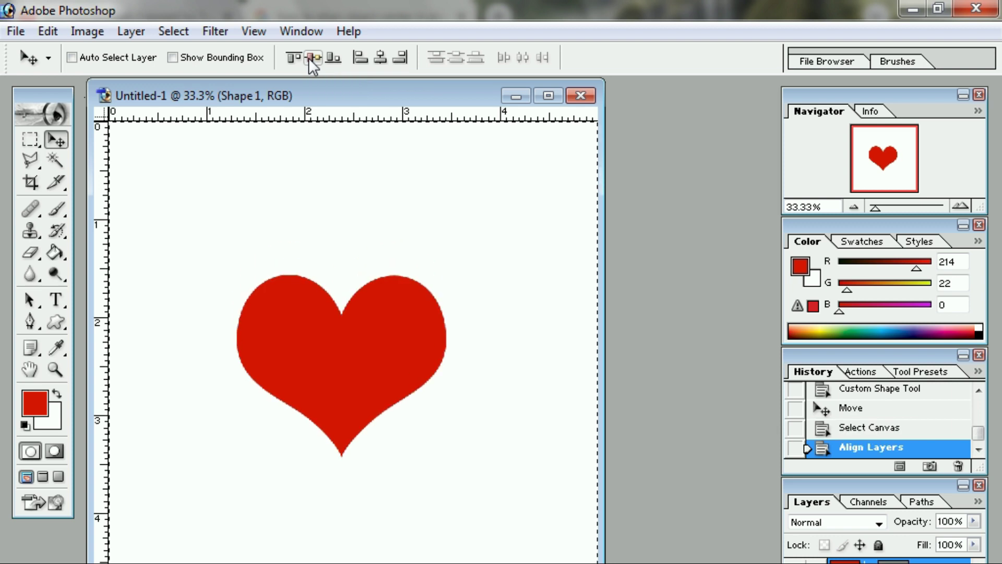
left_click(380, 59)
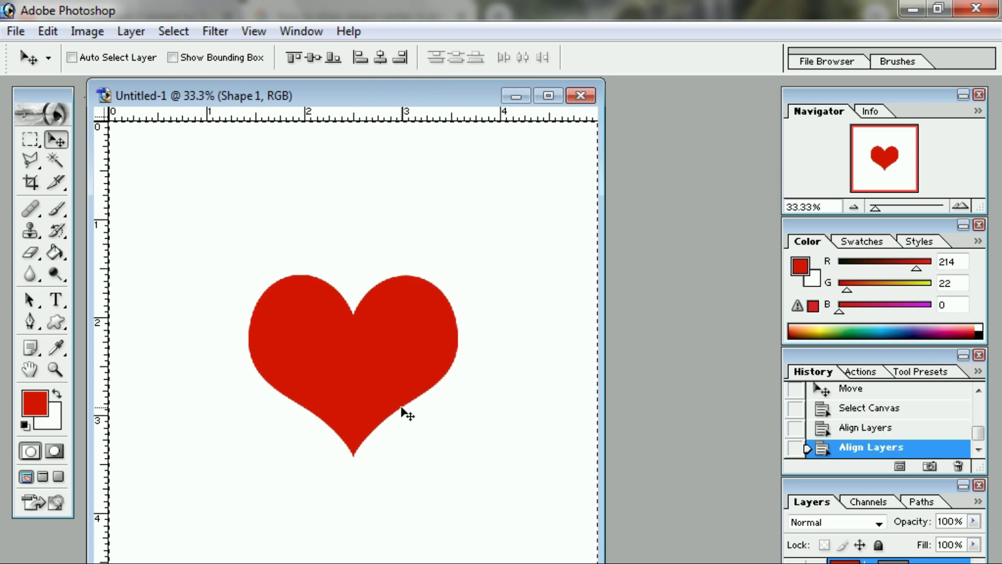
key("ctrl")
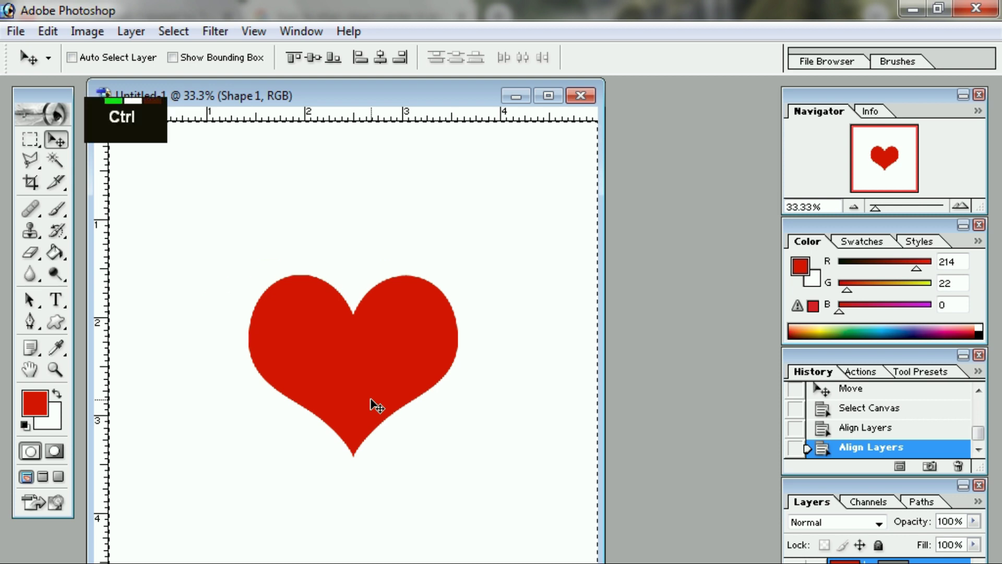
key("ctrl+d")
left_click_drag(753, 477, 538, 272)
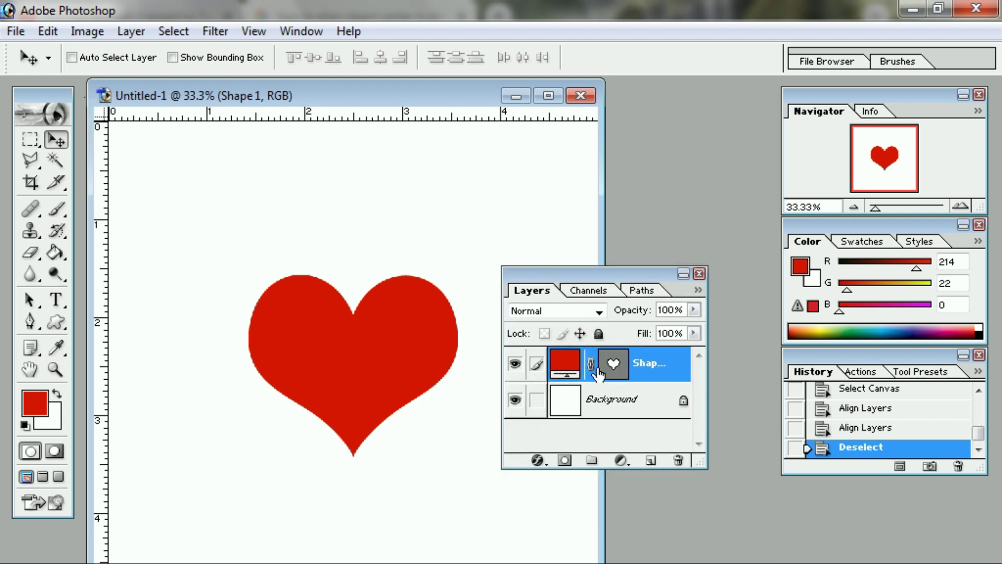
Step: Duplicate the heart layer as Shape 1 copy and move the Layers palette aside
left_click(515, 364)
left_click(605, 368)
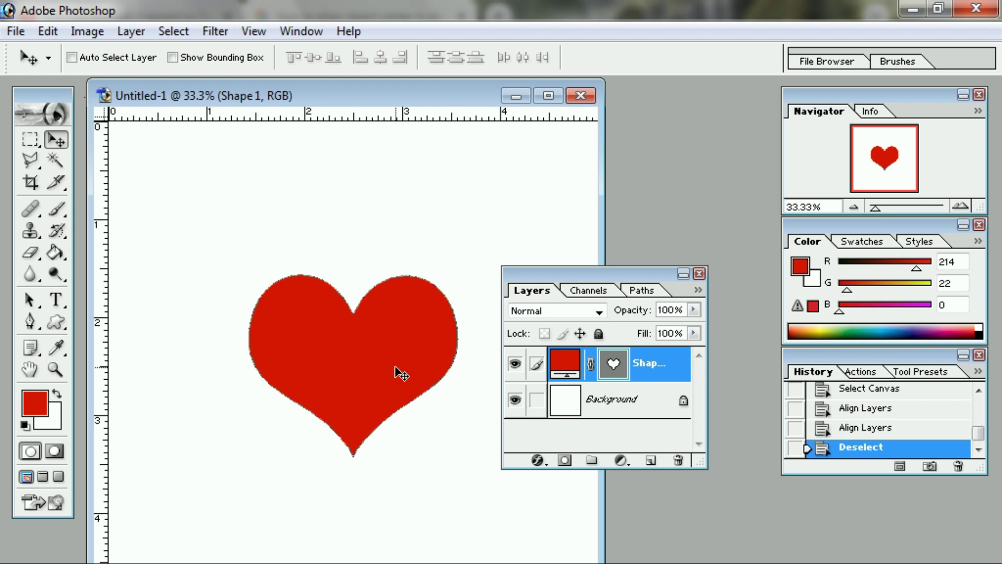
key("ctrl+j")
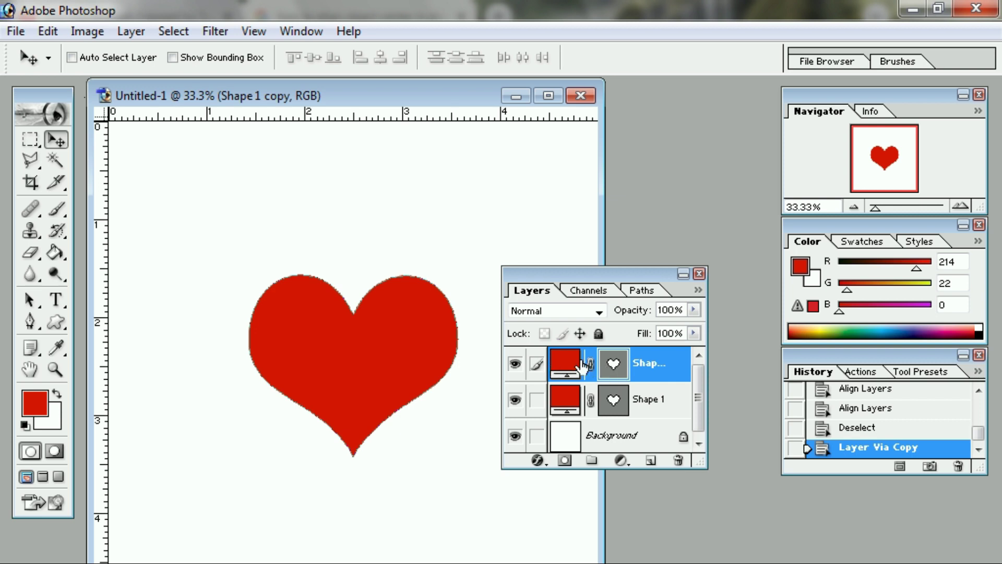
left_click_drag(605, 271, 677, 264)
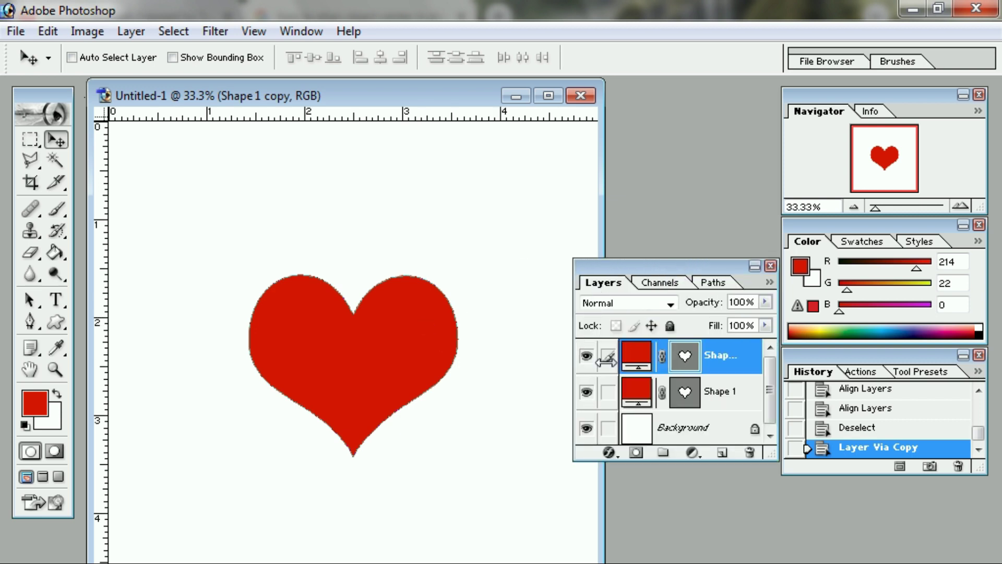
Step: Scale the Shape 1 copy heart to about 200% around its centre and commit
key("ctrl+t")
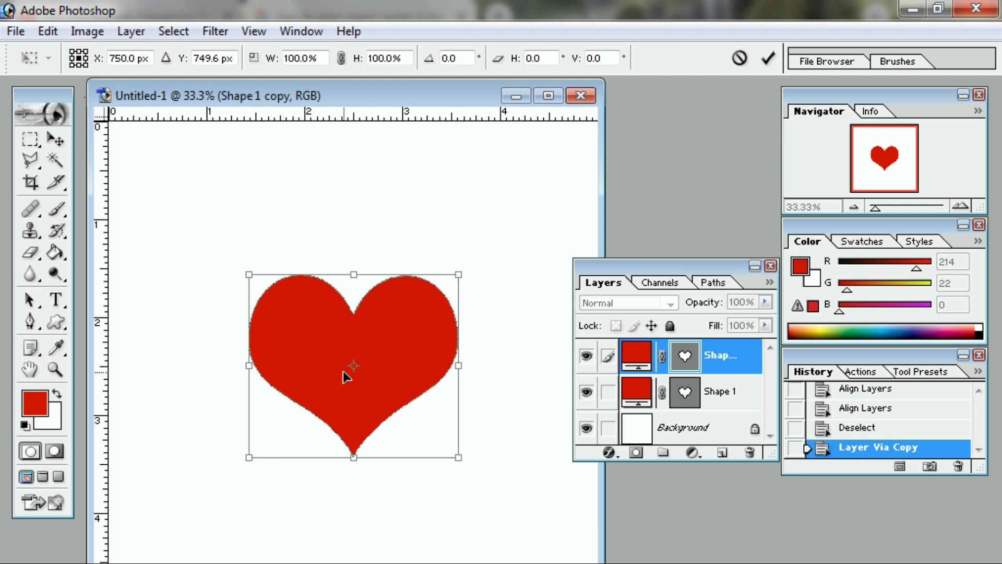
key("alt")
key("shift")
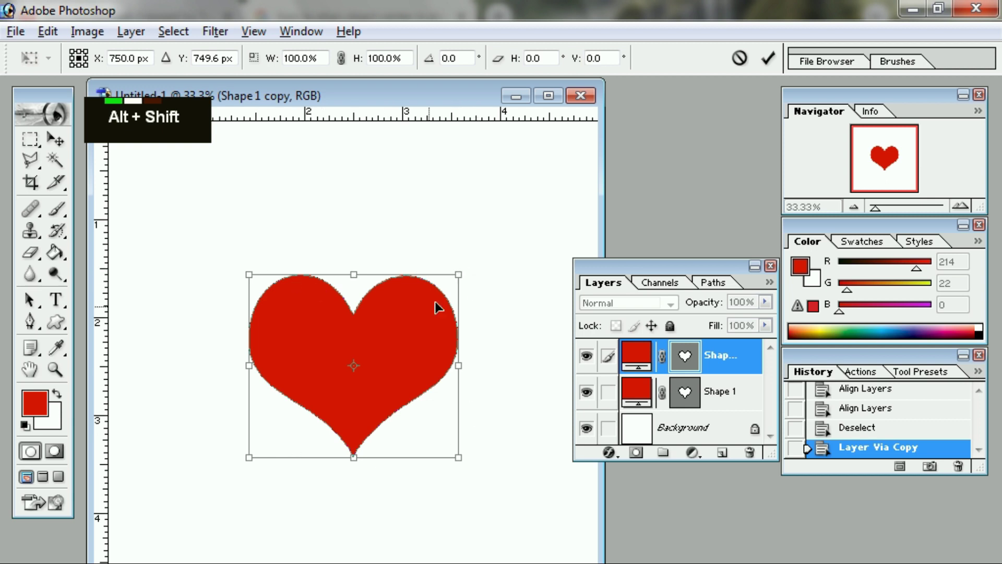
left_click(458, 272, "alt+shift")
left_click_drag(458, 272, 560, 182, "alt+shift")
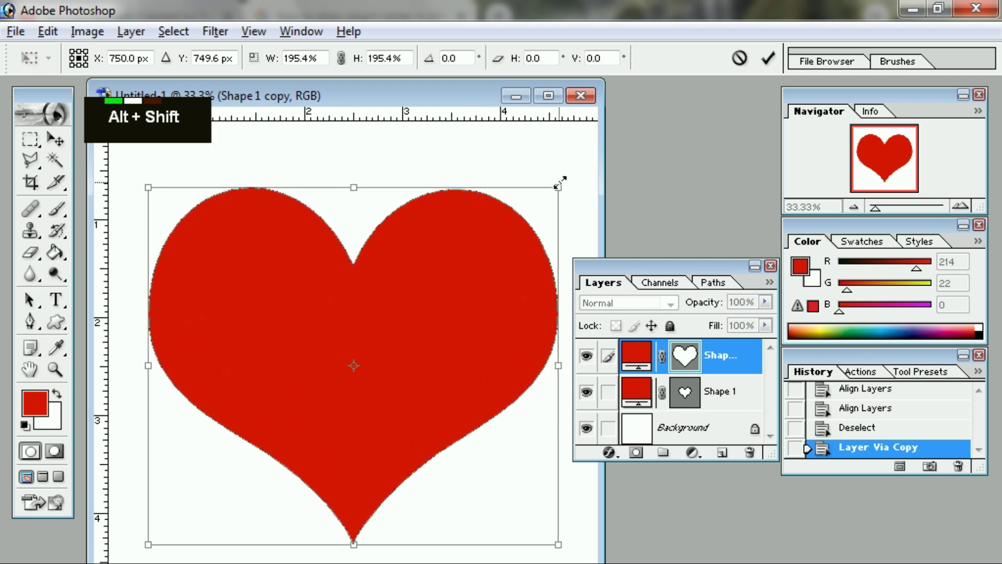
left_click_drag(560, 183, 562, 183, "alt+shift")
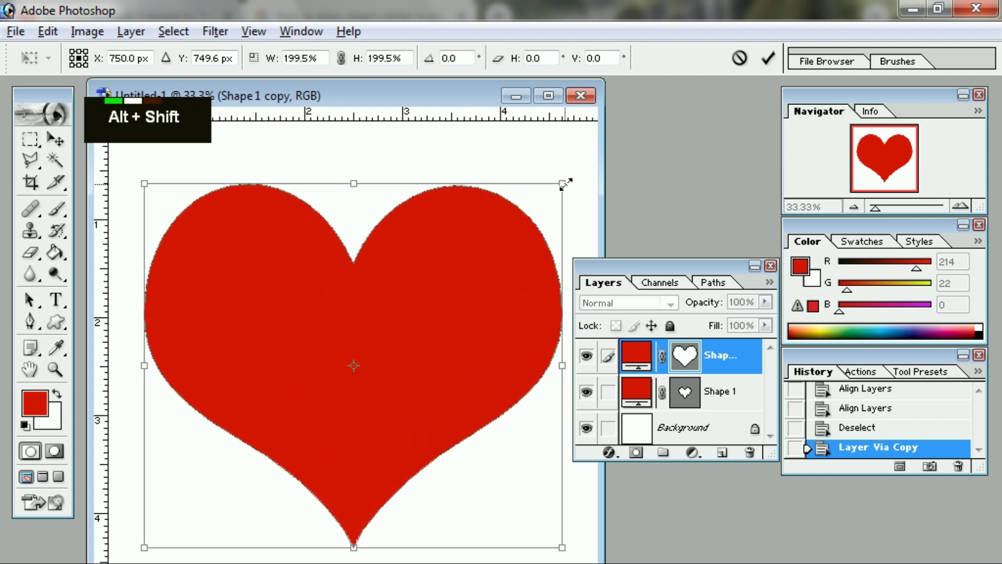
key("Return")
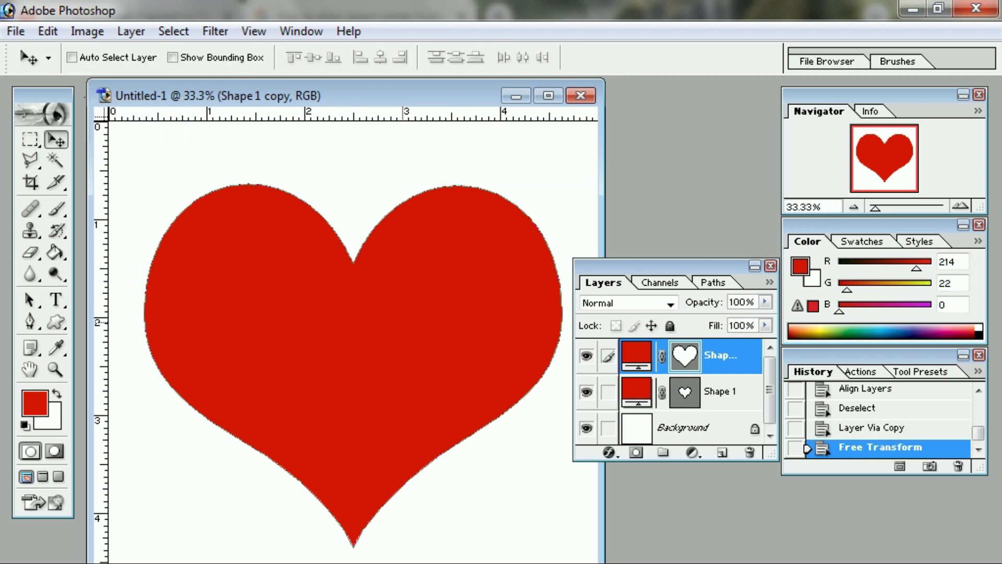
Step: Toggle Shape 1 copy's visibility to compare hearts, leave it hidden, and select Background
left_click(587, 358)
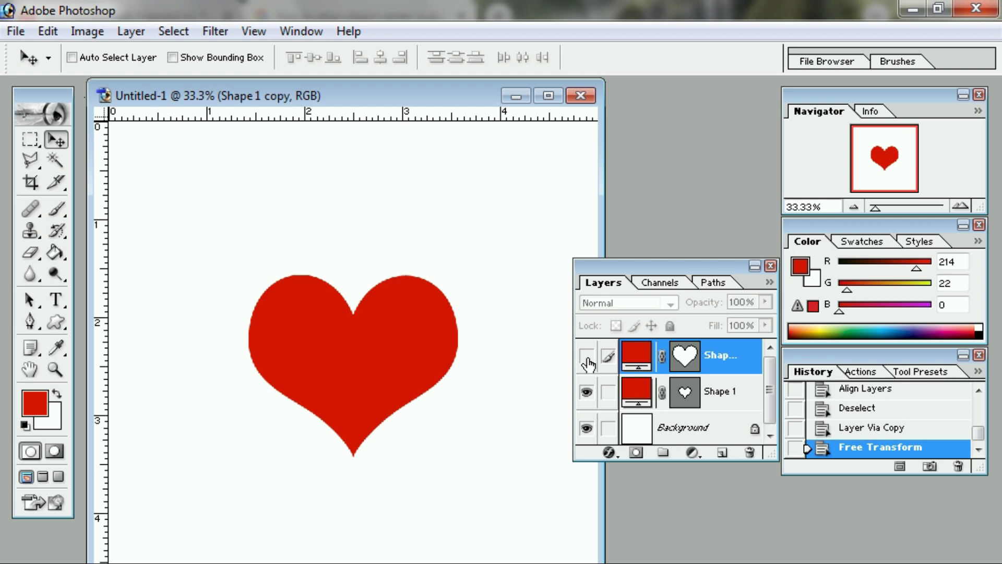
double_click(586, 357)
double_click(587, 358)
left_click(586, 357)
left_click(587, 391)
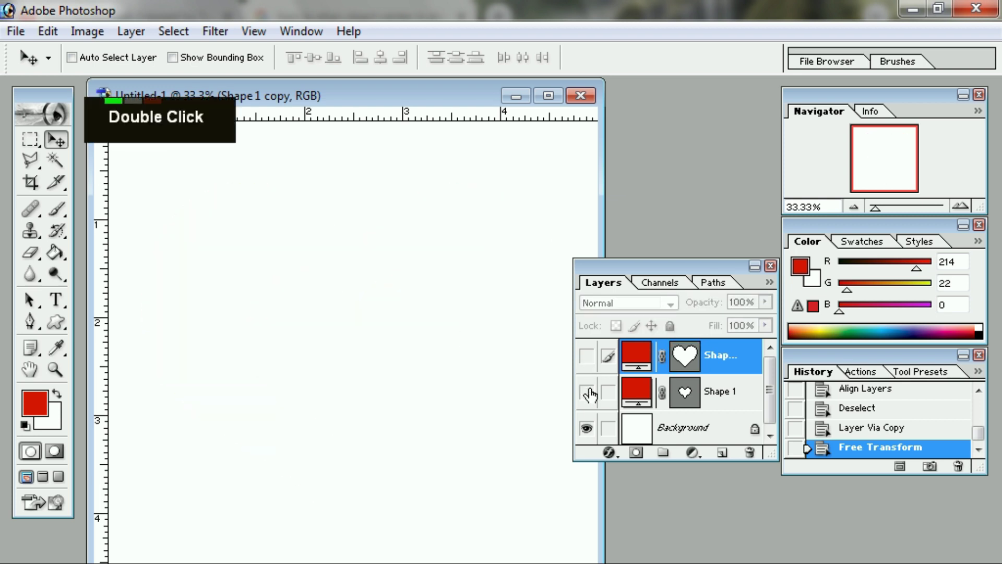
left_click(586, 357)
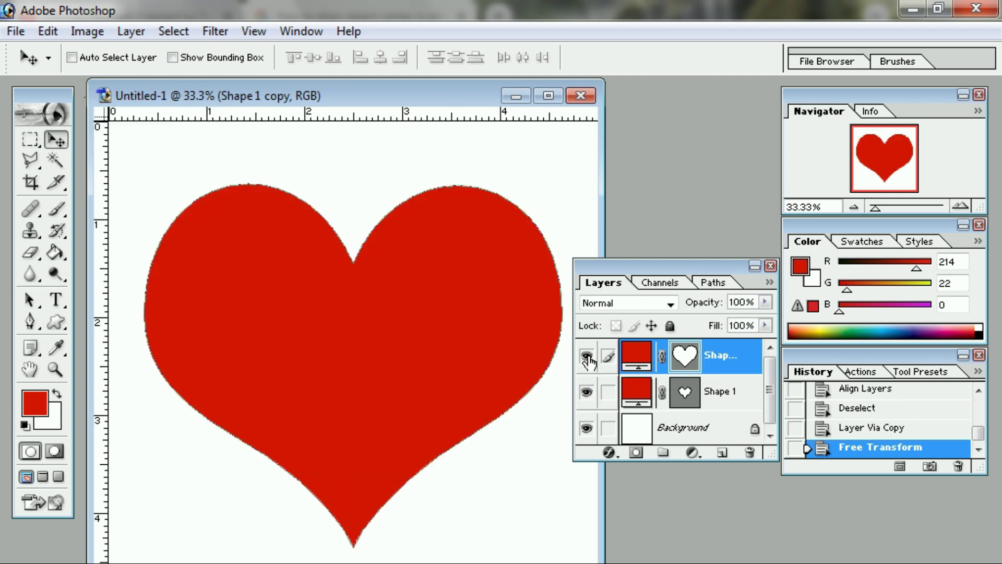
left_click(586, 357)
left_click(587, 357)
left_click(587, 358)
left_click(587, 357)
left_click(587, 357)
left_click(587, 357)
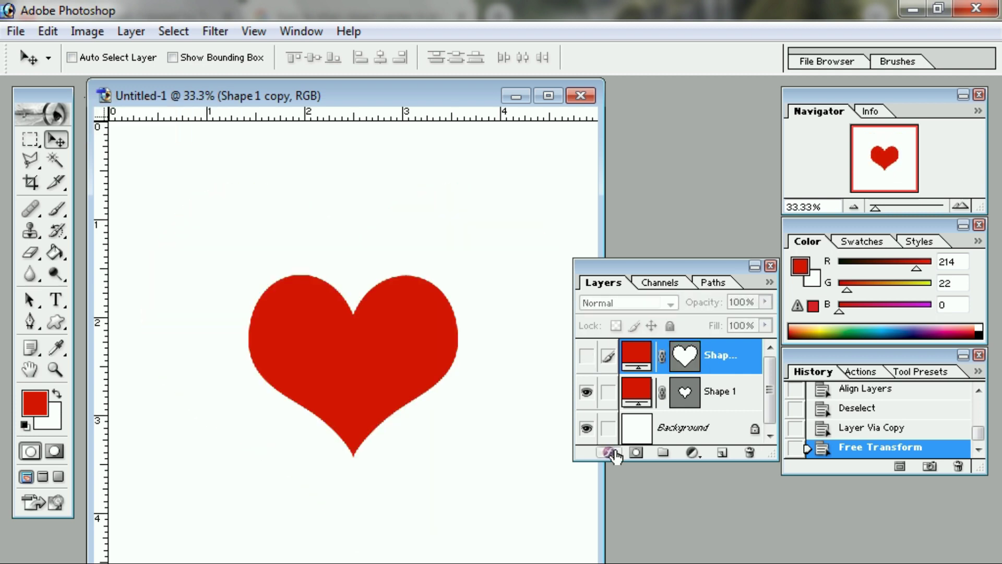
left_click(664, 438)
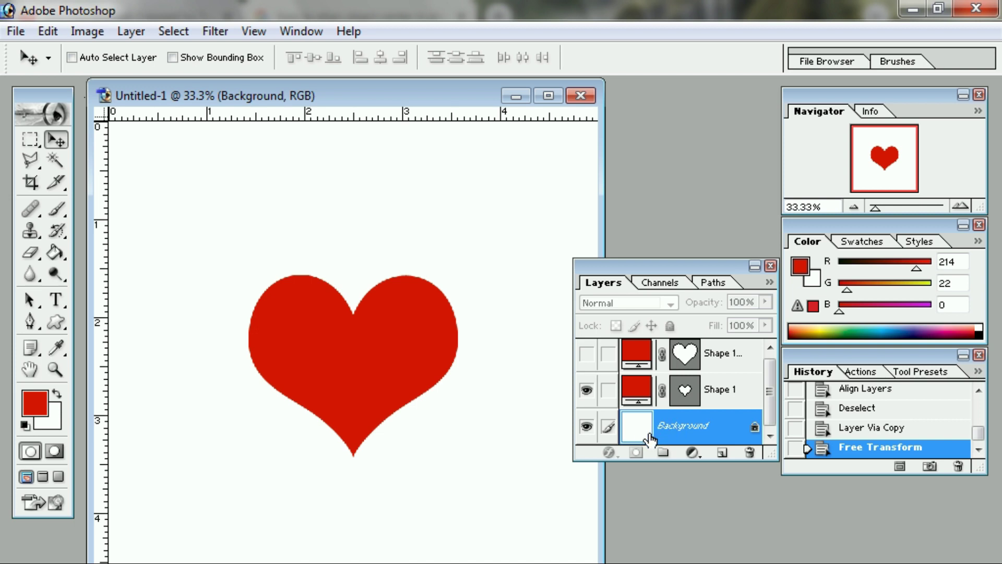
Step: Set the foreground colour to bright green 23EF00 and paint-bucket fill the Background
left_click(34, 405)
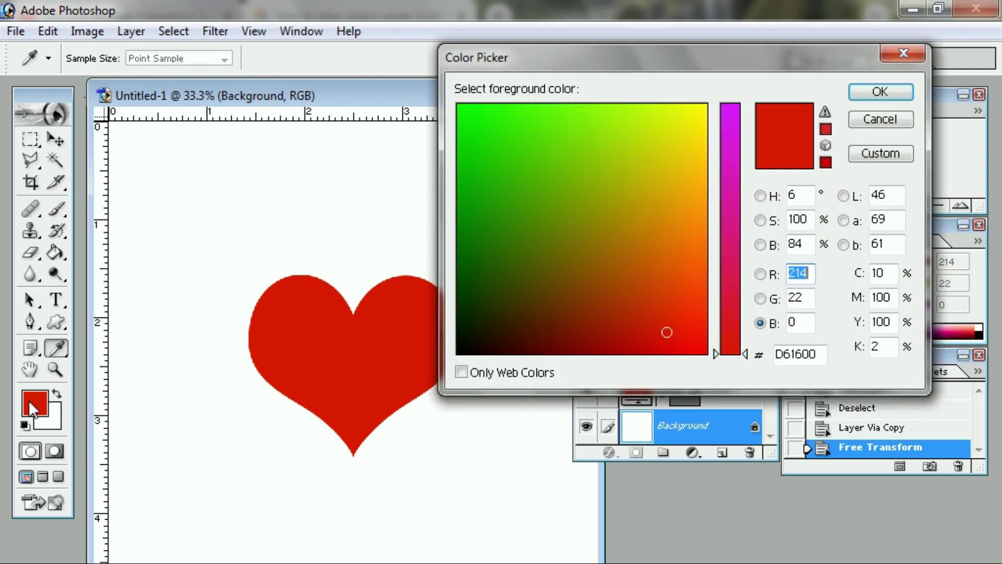
left_click(464, 116)
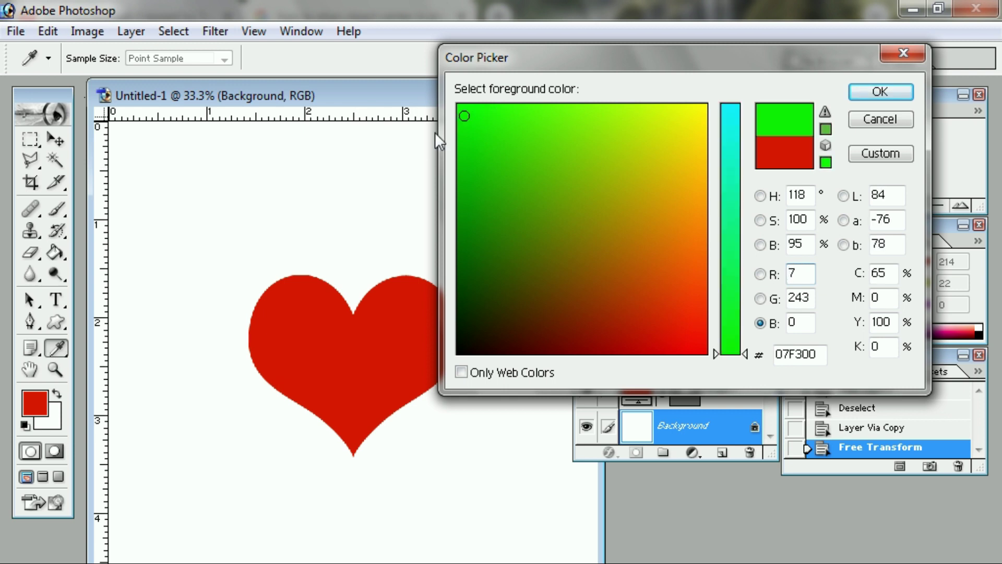
left_click(492, 120)
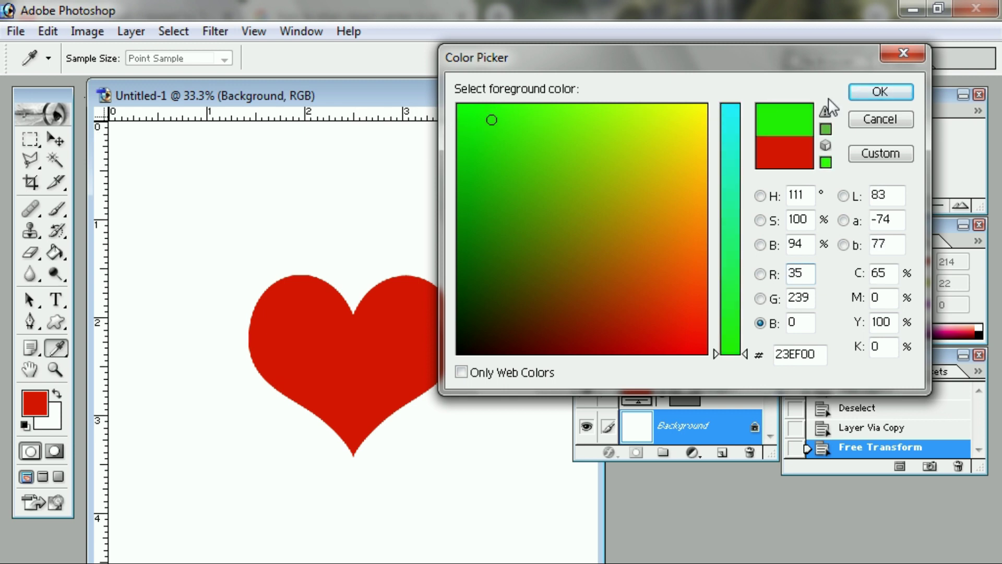
left_click(865, 94)
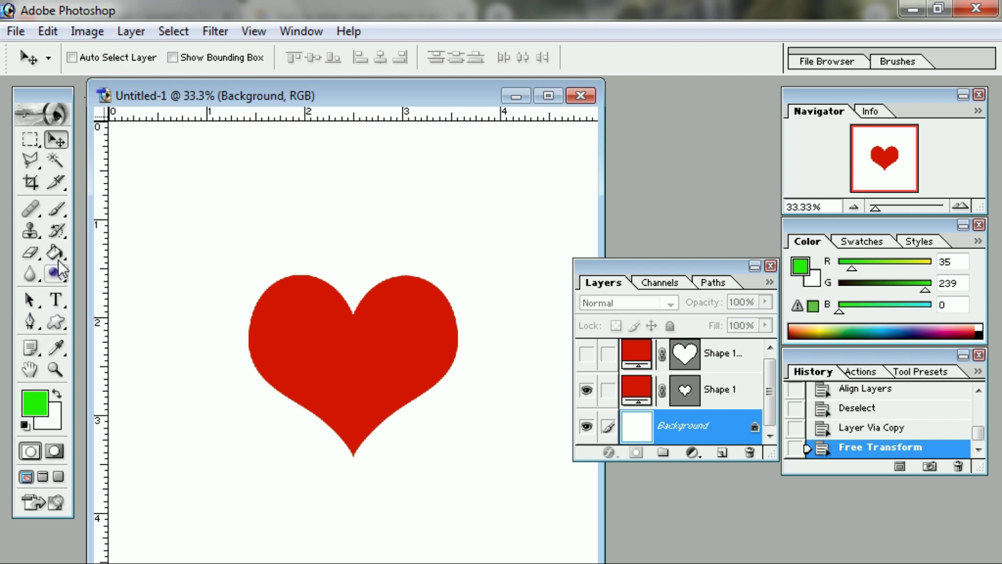
left_click(56, 253)
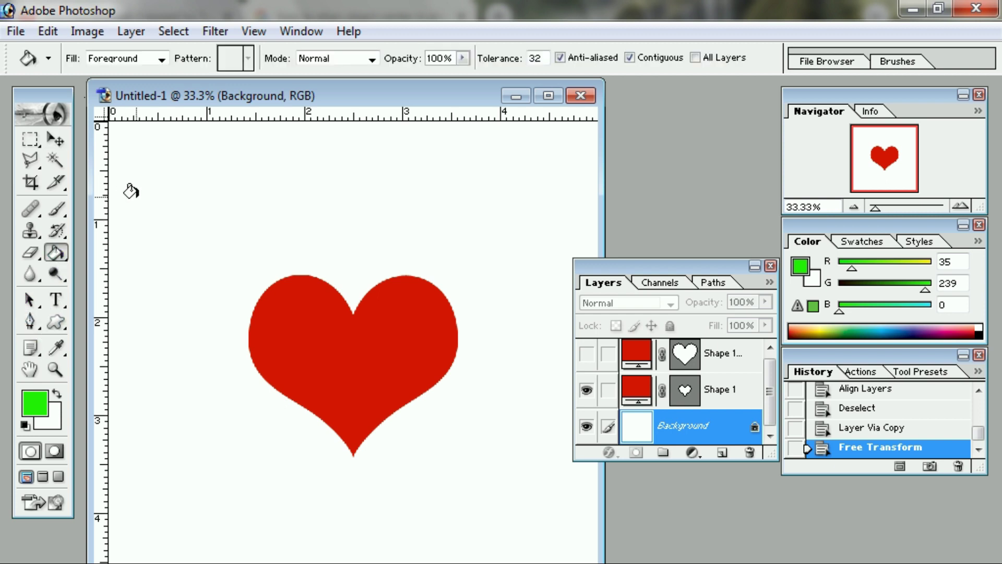
left_click(130, 191)
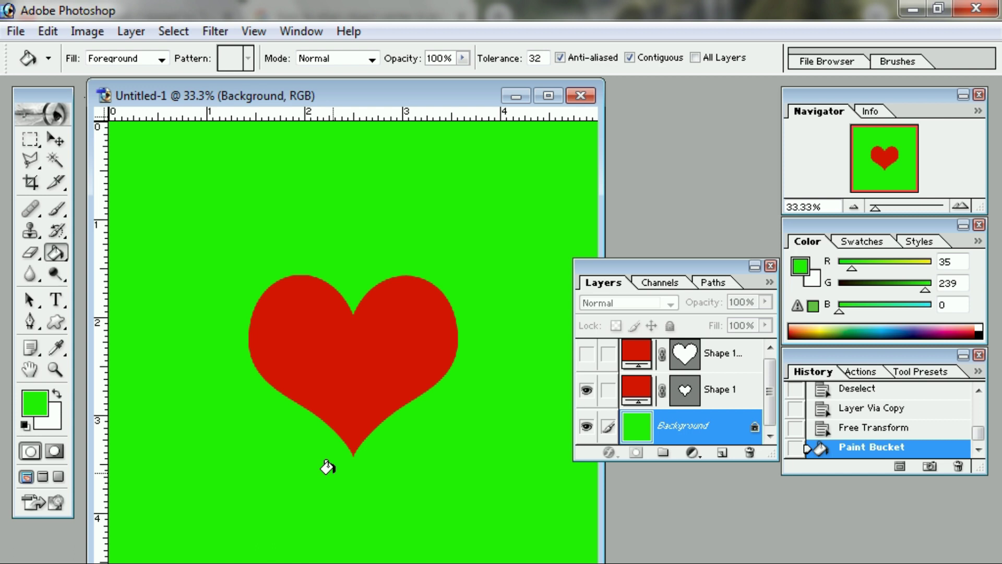
Step: Jump to ImageReady and show the Animation palette with its single heart frame
left_click(53, 505)
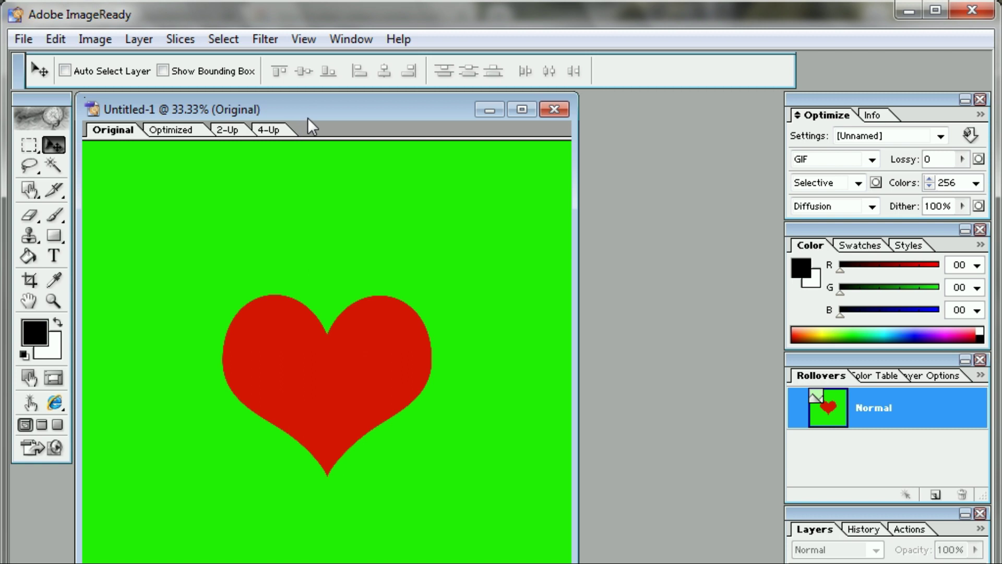
mouse_move(334, 116)
left_mouse_down()
mouse_move(336, 81)
mouse_move(346, 115)
left_mouse_up()
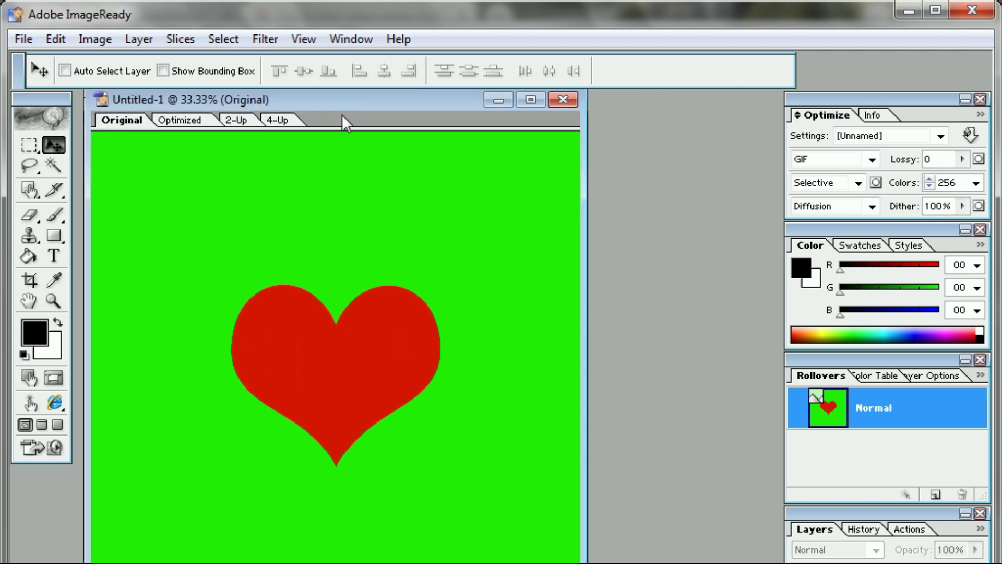
left_click(351, 41)
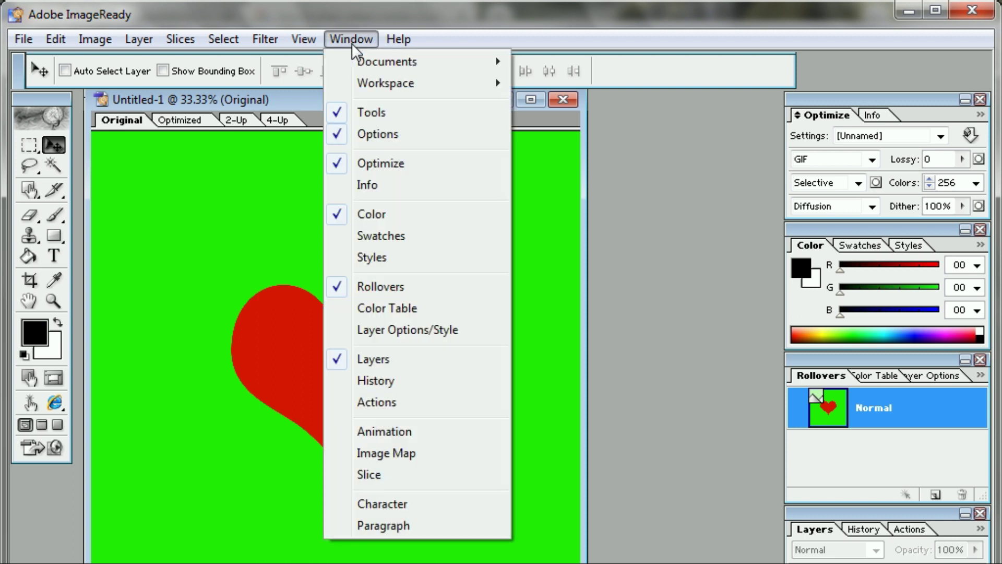
left_click(396, 434)
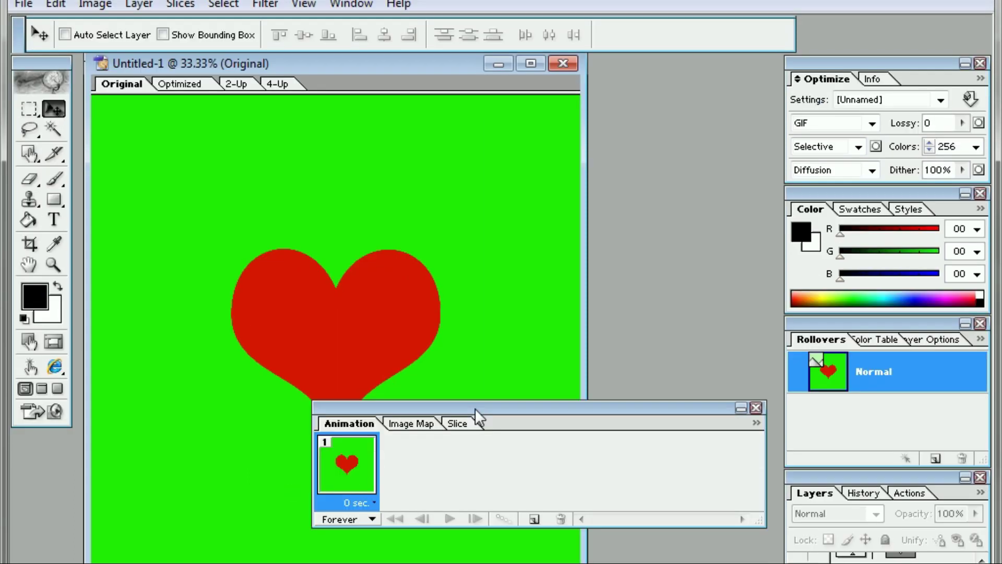
mouse_move(478, 418)
left_mouse_down()
mouse_move(286, 430)
mouse_move(285, 442)
mouse_move(269, 443)
left_mouse_up()
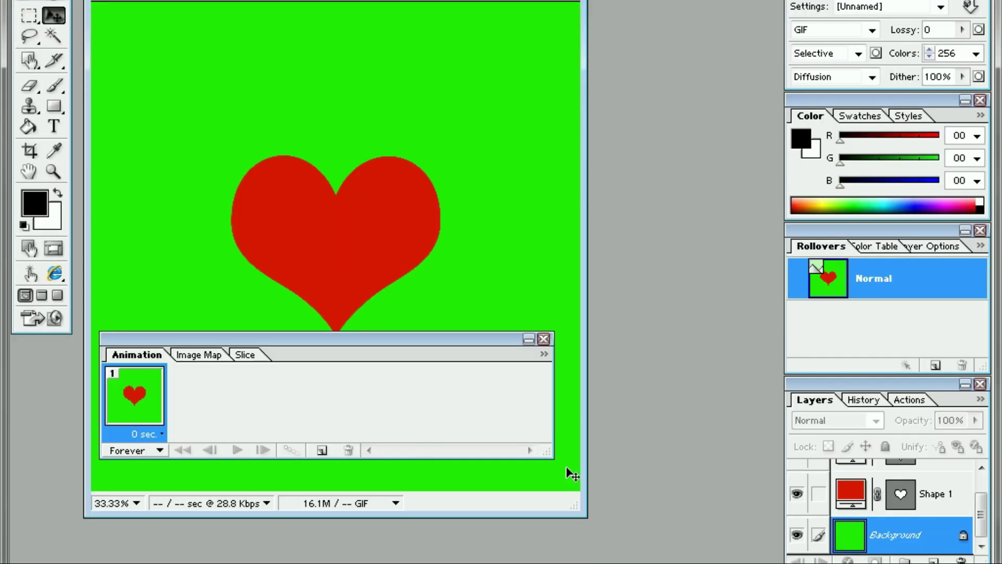
left_click_drag(983, 519, 986, 487)
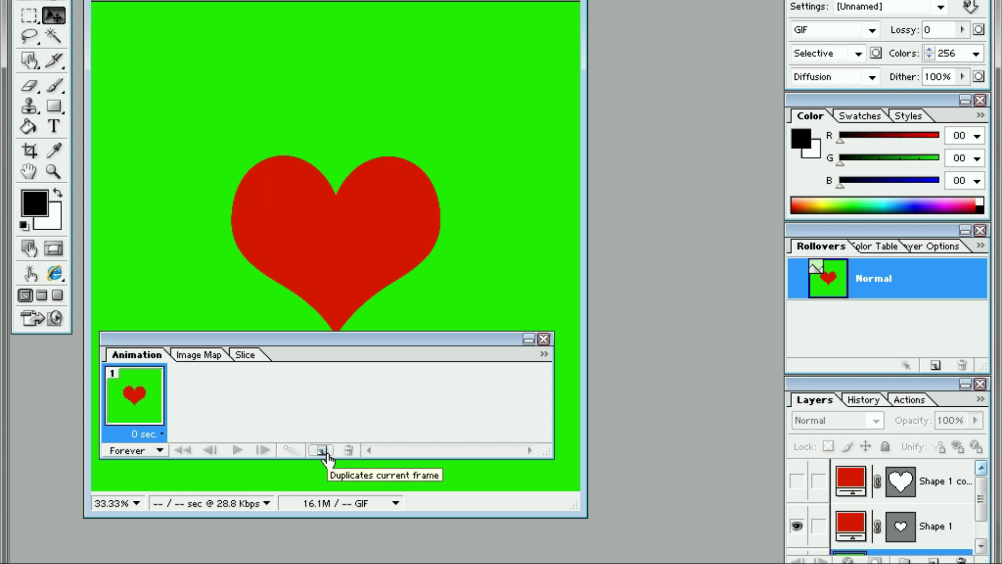
Step: Duplicate frame 1, show only the Shape 1 copy heart in frame 2, and preview playback
left_click(322, 450)
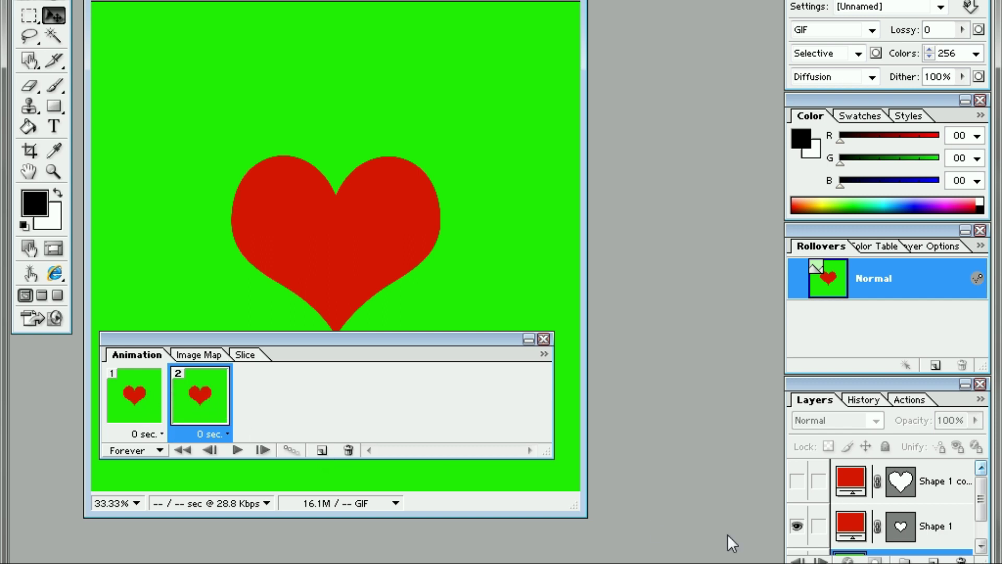
left_click(797, 527)
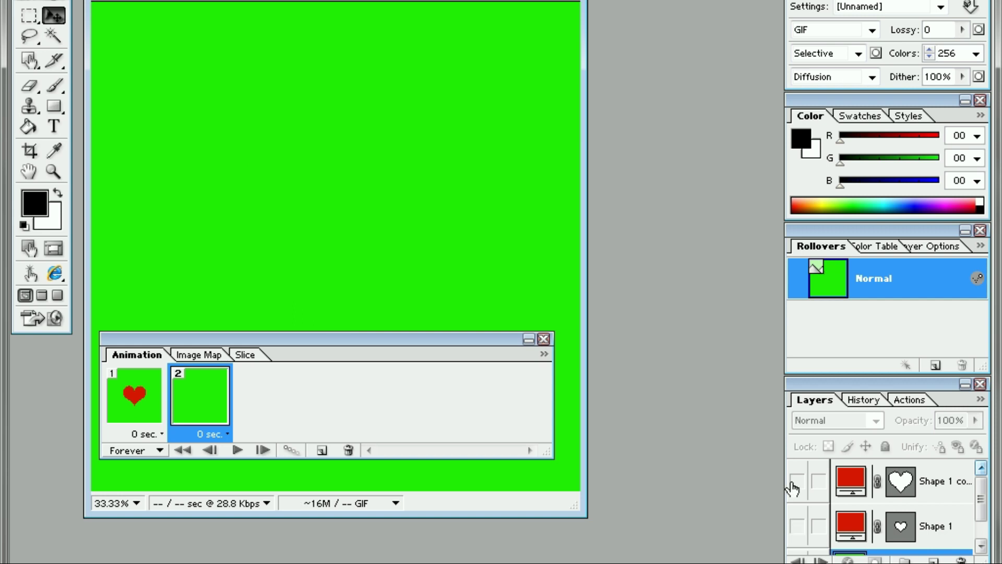
left_click(797, 482)
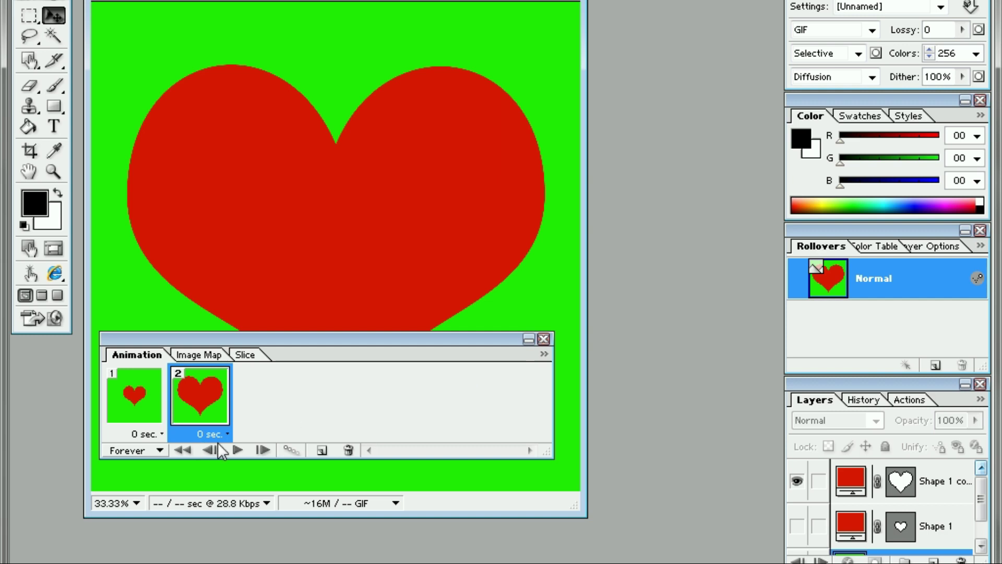
left_click(237, 450)
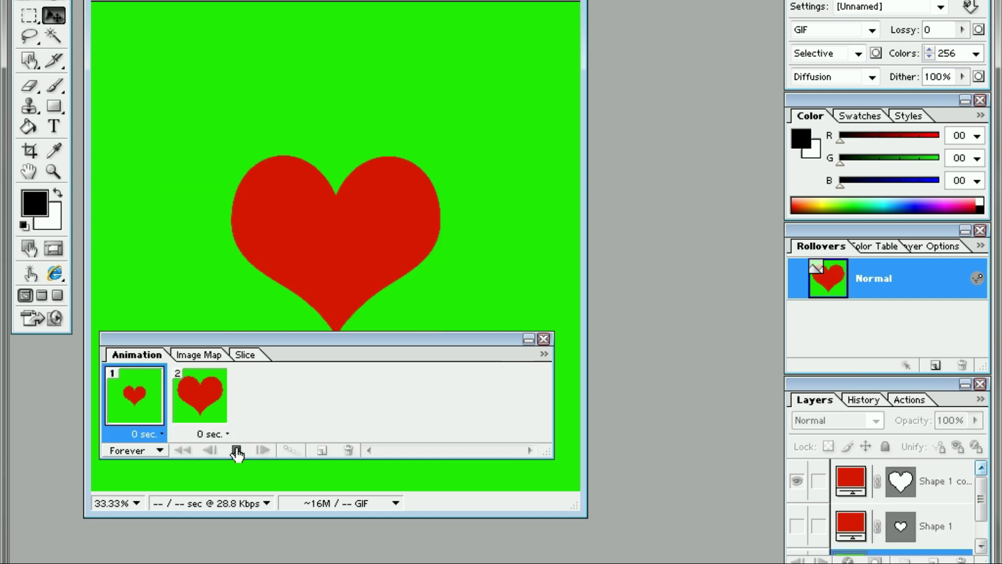
left_click(237, 450)
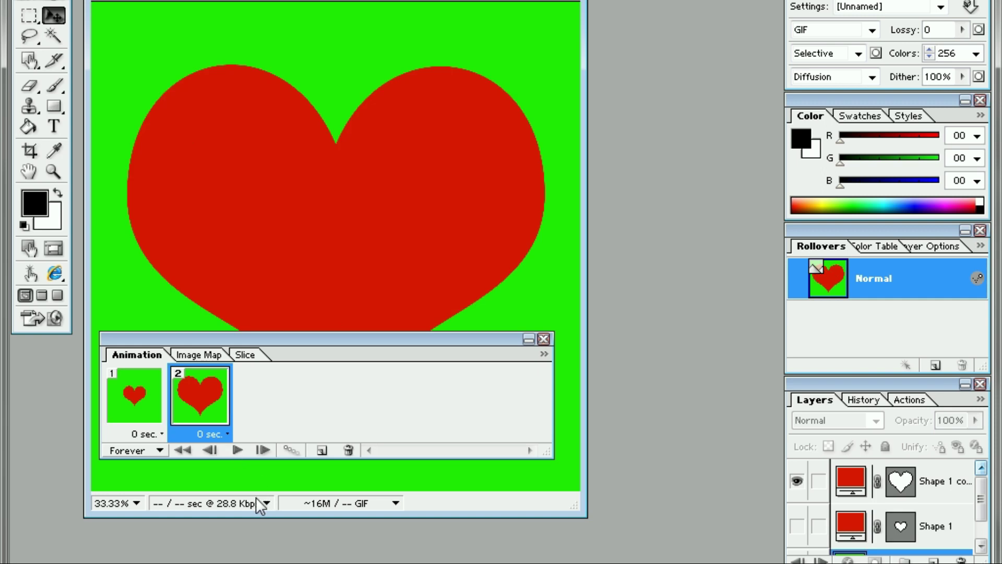
left_click(140, 434)
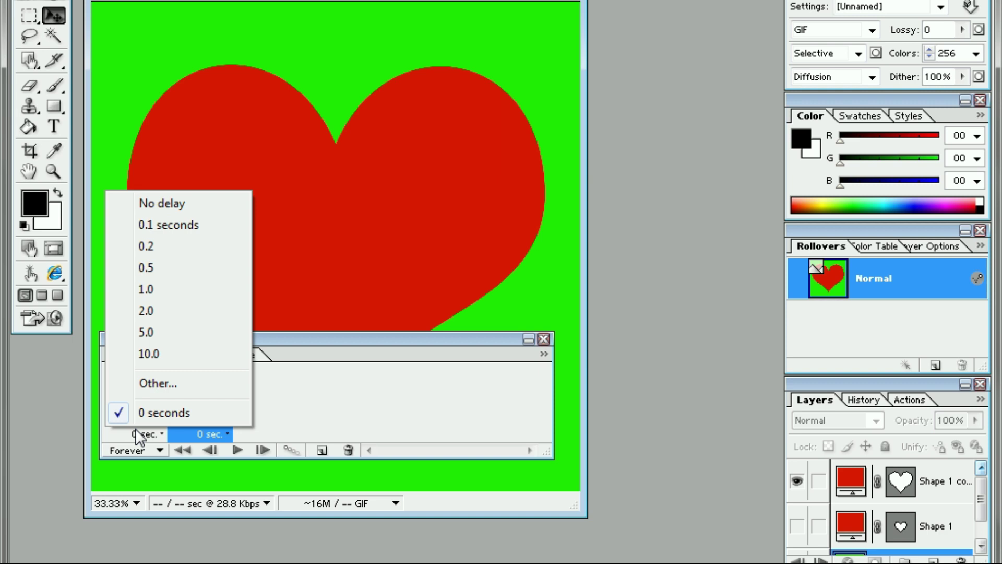
Step: Give both frames a 0.2-second delay and preview the animation
left_click(166, 254)
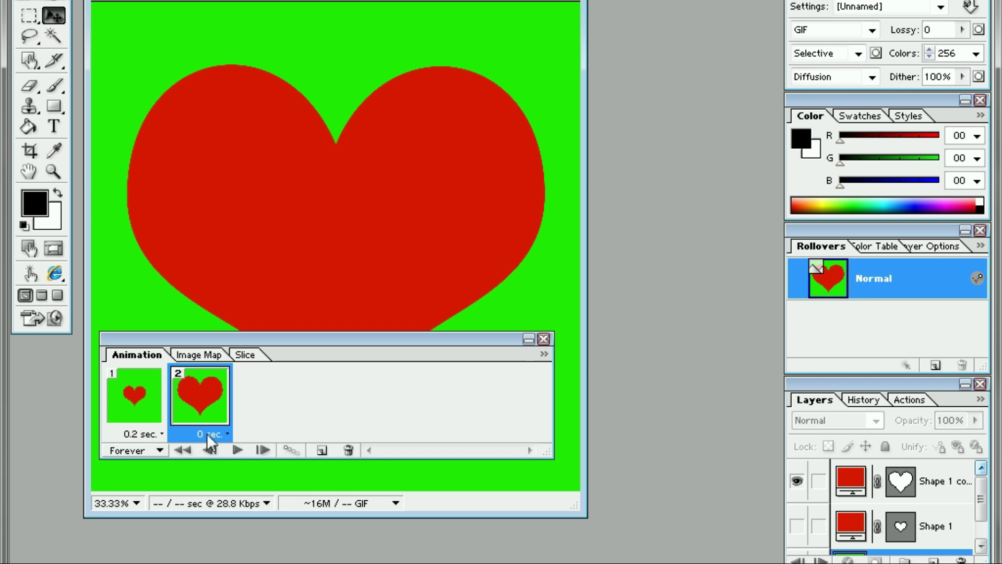
left_click(209, 438)
left_click(212, 246)
left_click(236, 450)
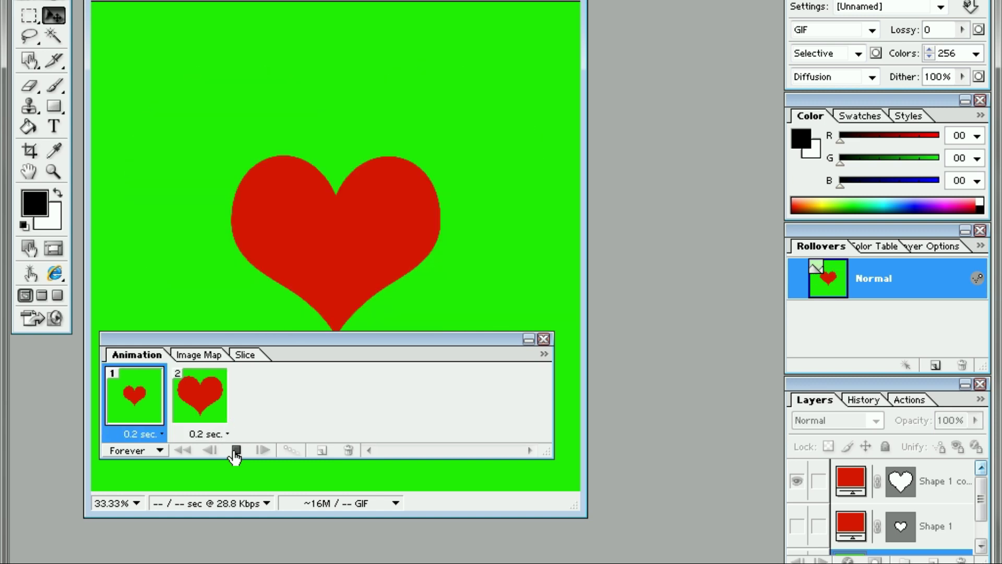
left_click(235, 452)
Step: Change both frame delays to 0.5 seconds and play the heartbeat animation
left_click(145, 434)
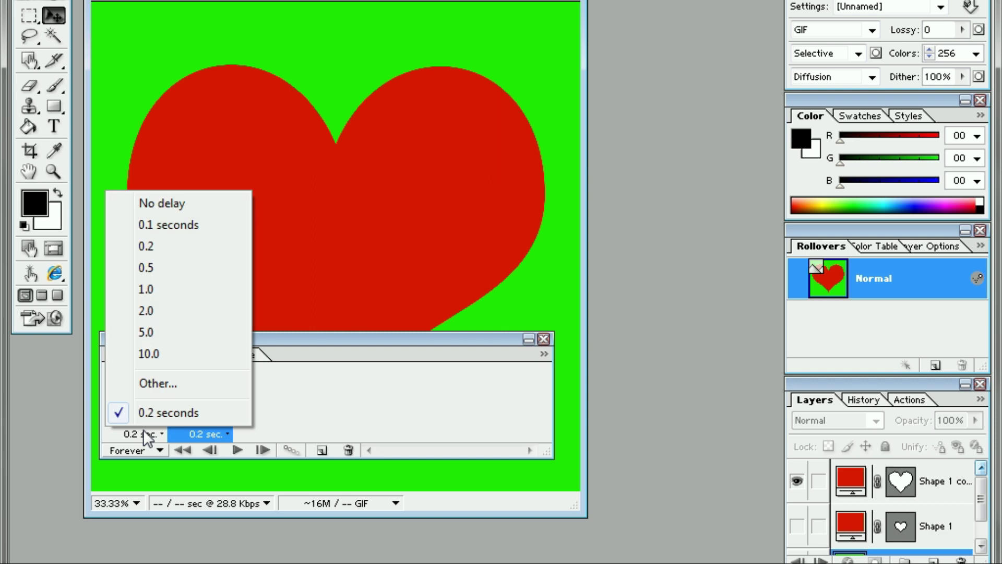
left_click(146, 268)
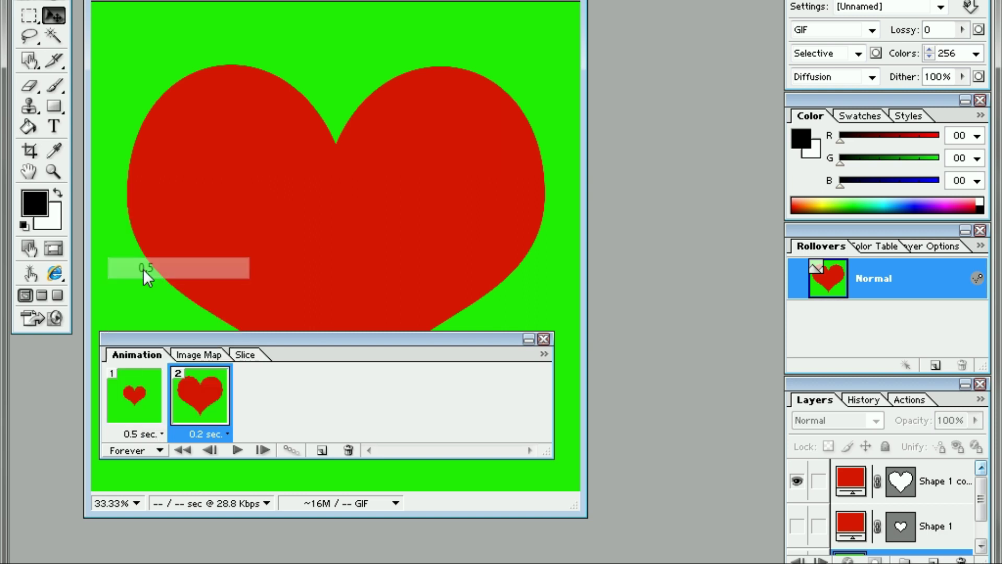
left_click(196, 435)
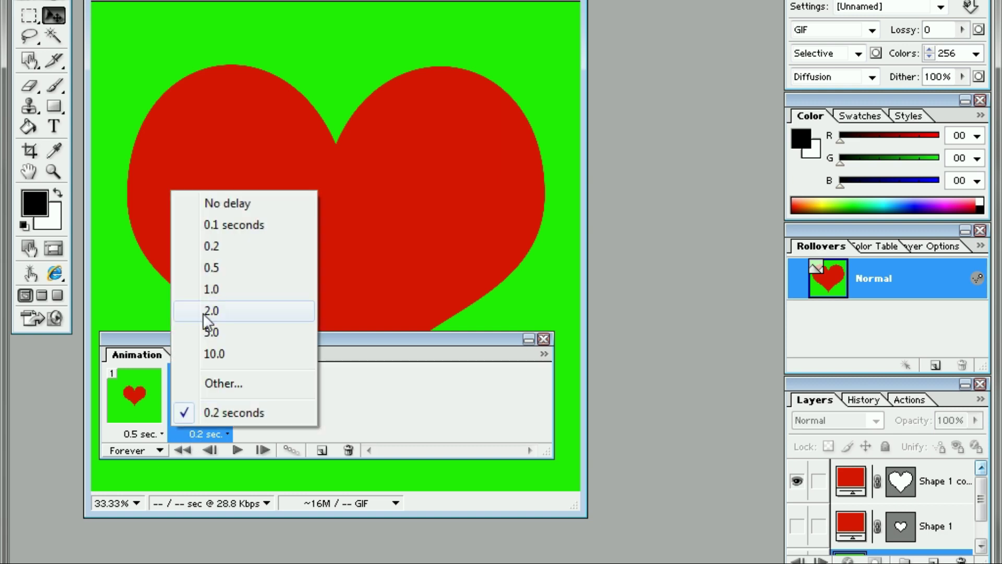
left_click(208, 268)
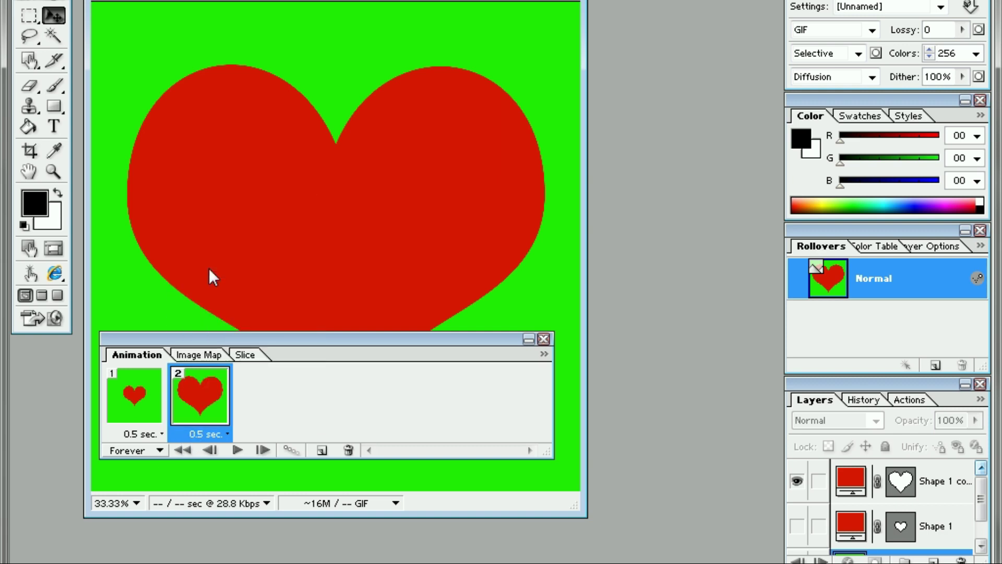
left_click(236, 450)
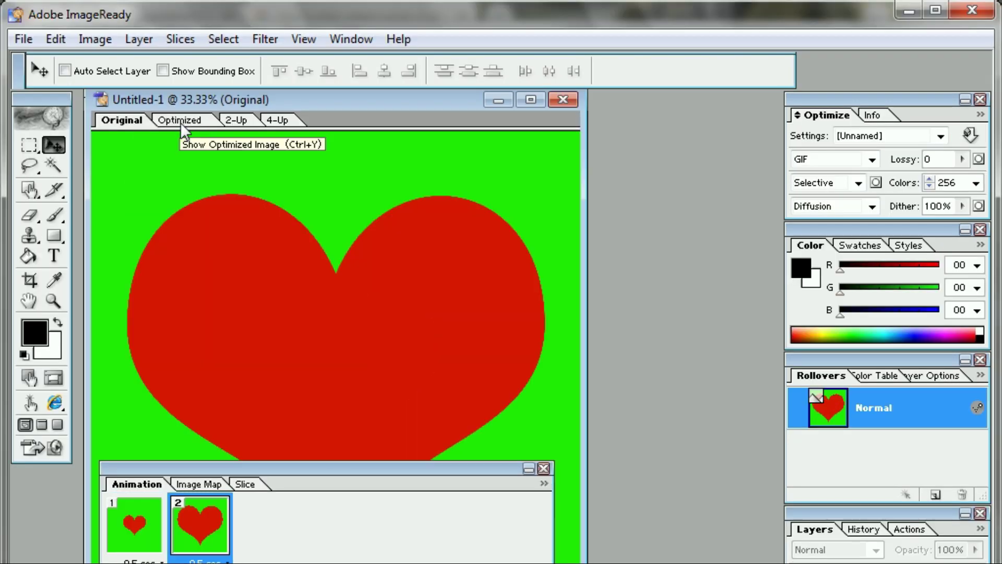
Step: Save the optimized animation as heartbeat.gif in robo-walk, then open it from Explorer
left_click(182, 124)
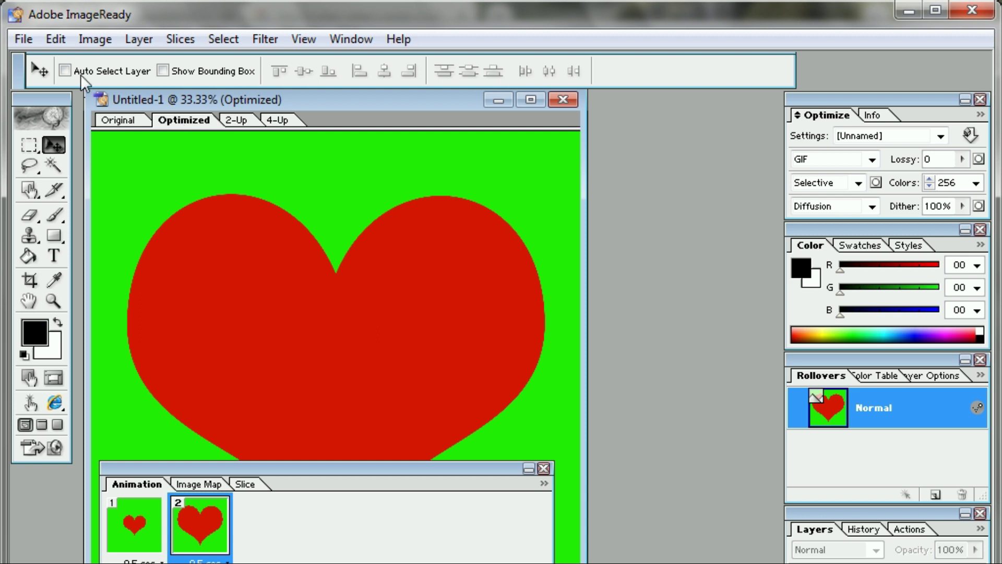
left_click(31, 42)
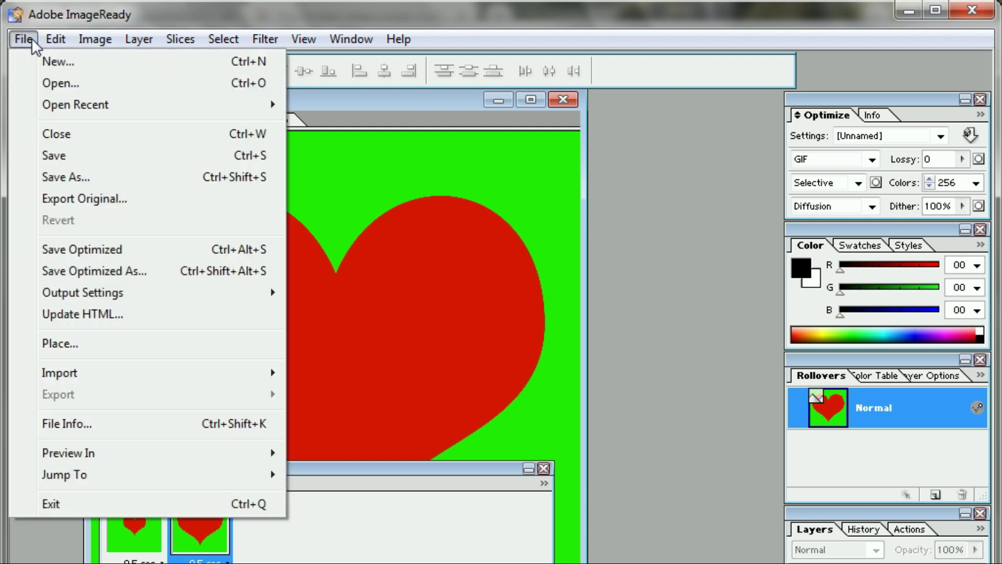
left_click(100, 276)
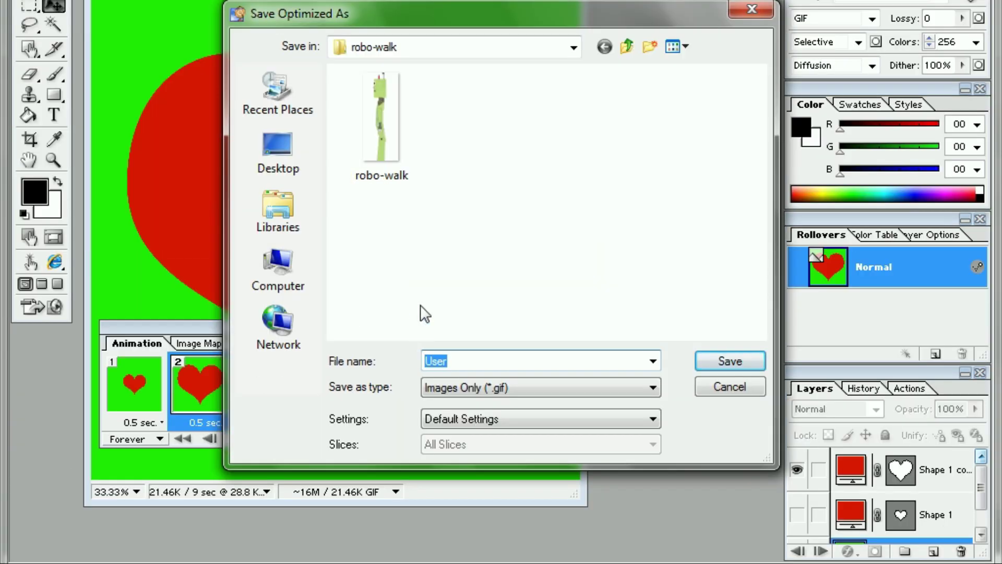
type("heartbeat")
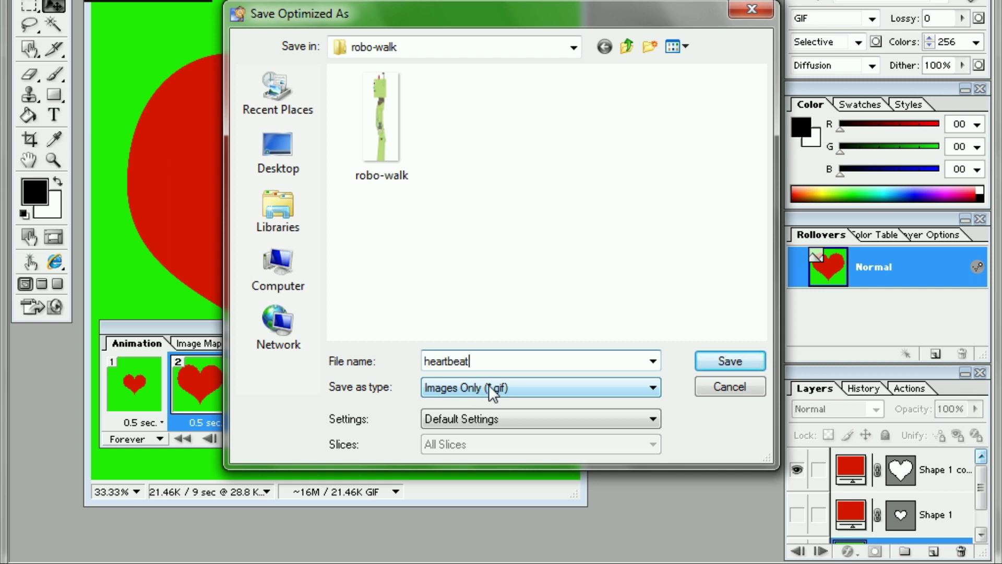
left_click(712, 368)
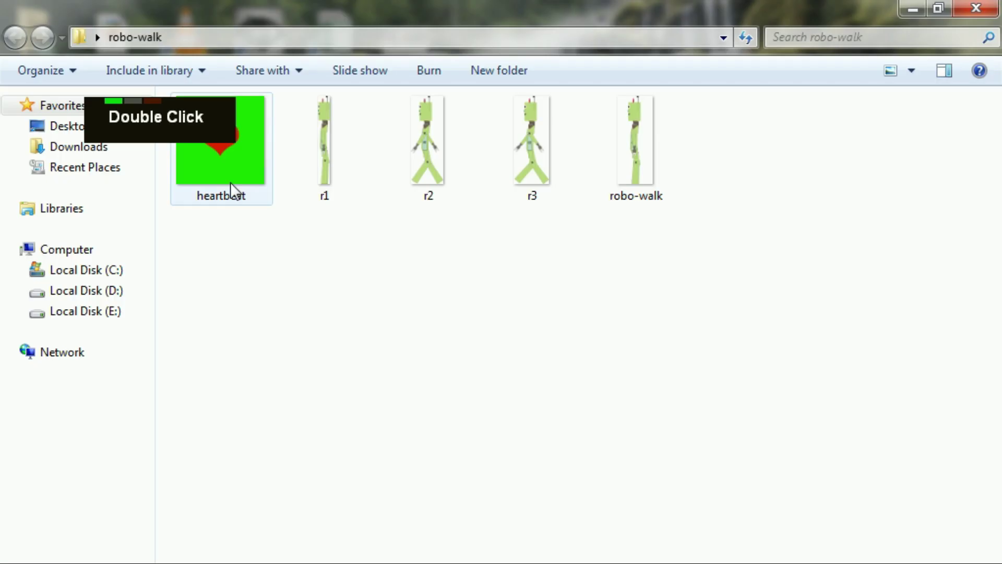
mouse_move(226, 171)
left_mouse_down()
mouse_move(312, 269)
mouse_move(211, 107)
left_mouse_up()
double_click(211, 105)
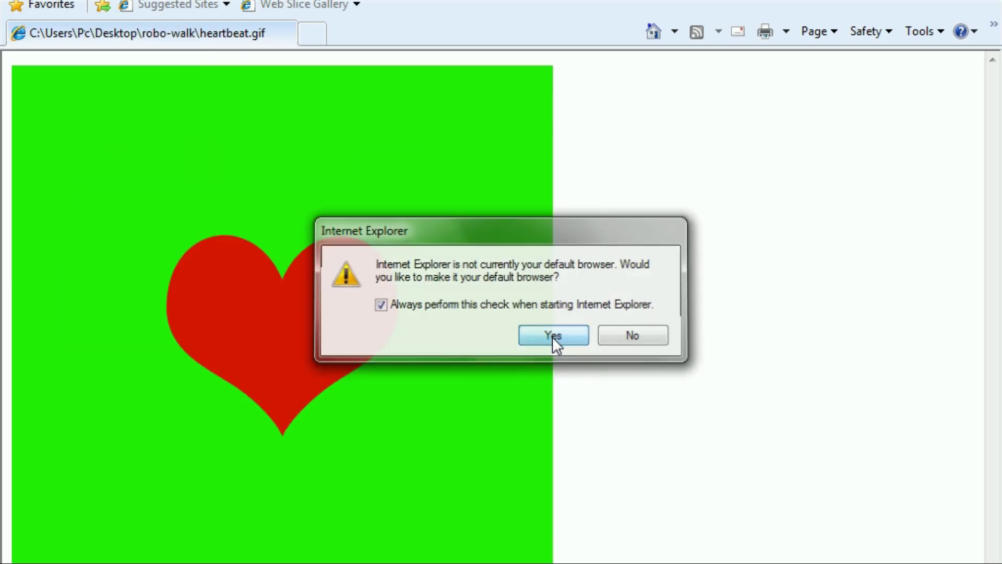
Step: Answer Yes to Internet Explorer's default-browser prompt so heartbeat.gif plays
left_click(553, 335)
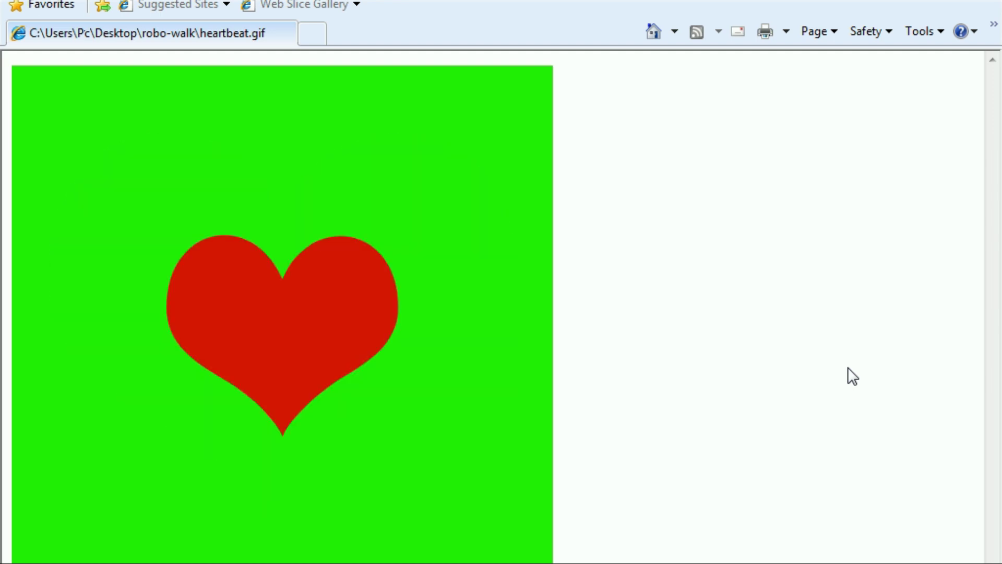